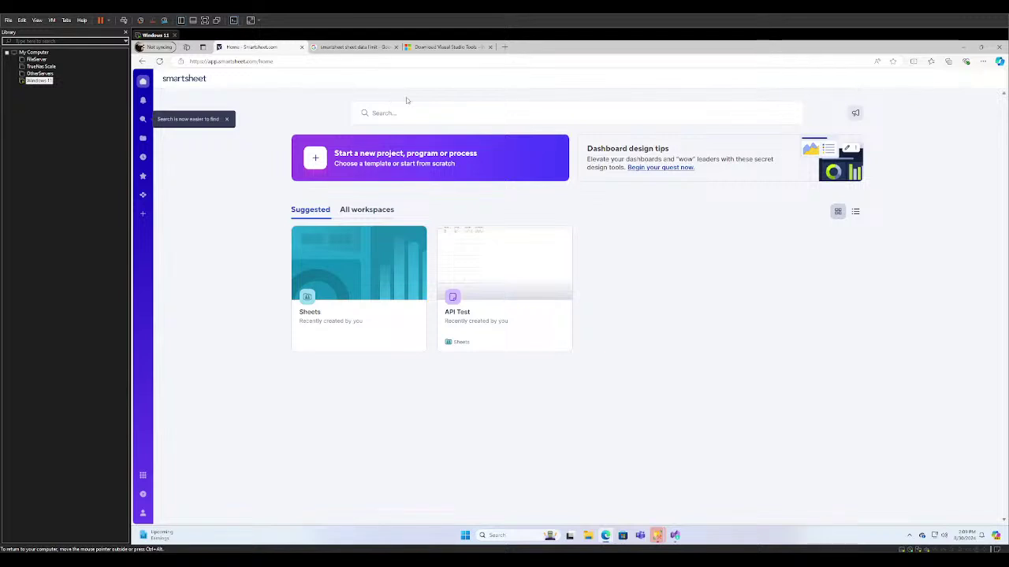
Dismiss the search tip and open the API access section of the account's personal settings
left_click(227, 120)
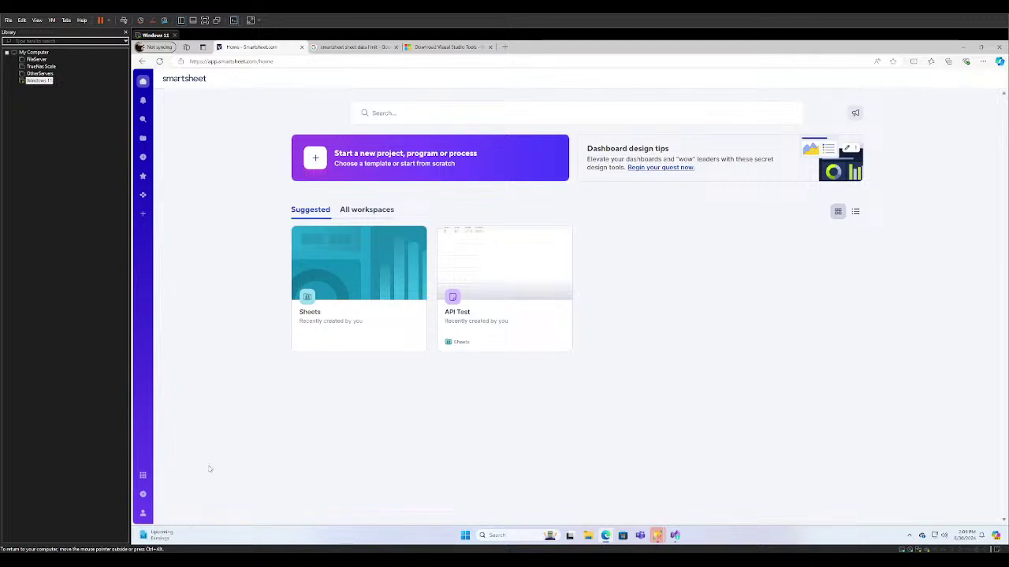
left_click(142, 513)
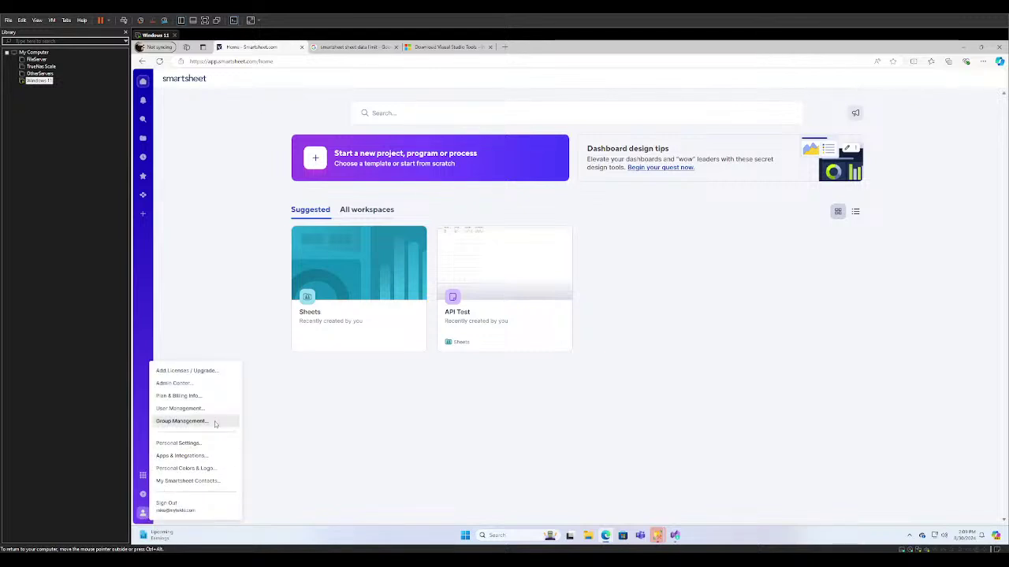
left_click(197, 457)
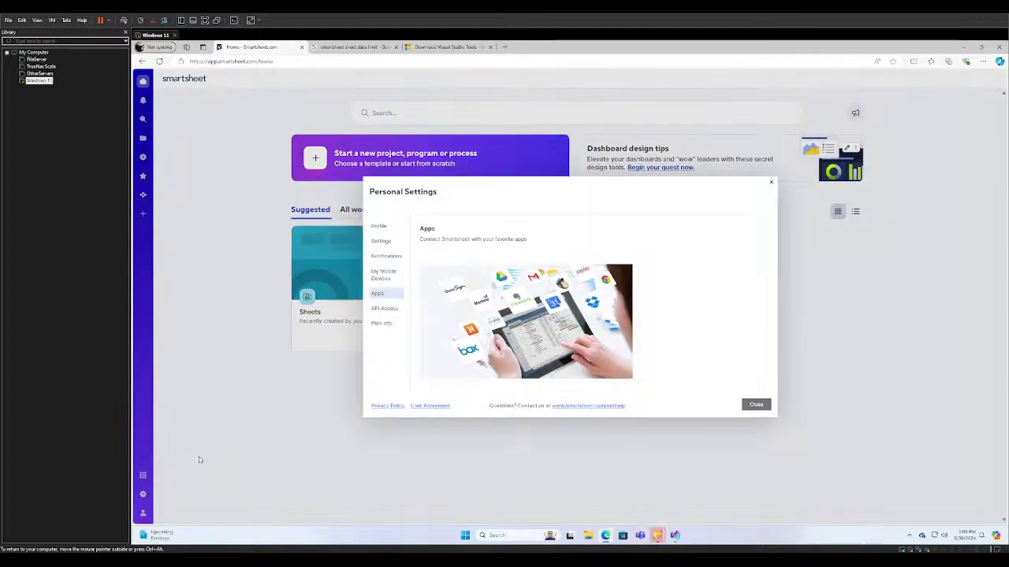
left_click(385, 309)
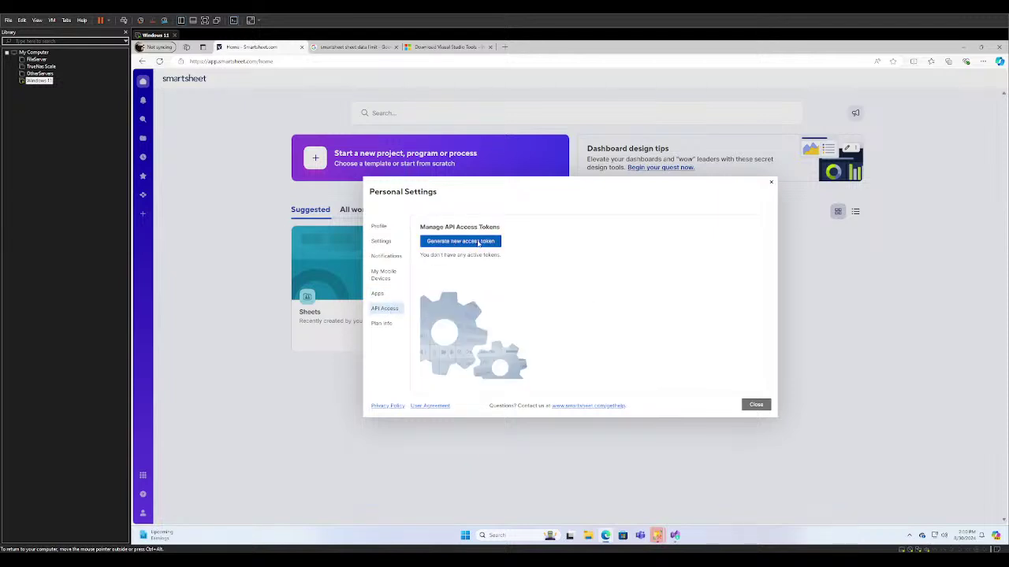
Generate a new API access token named "SmartSheet Data Test"
left_click(476, 244)
type("Smar")
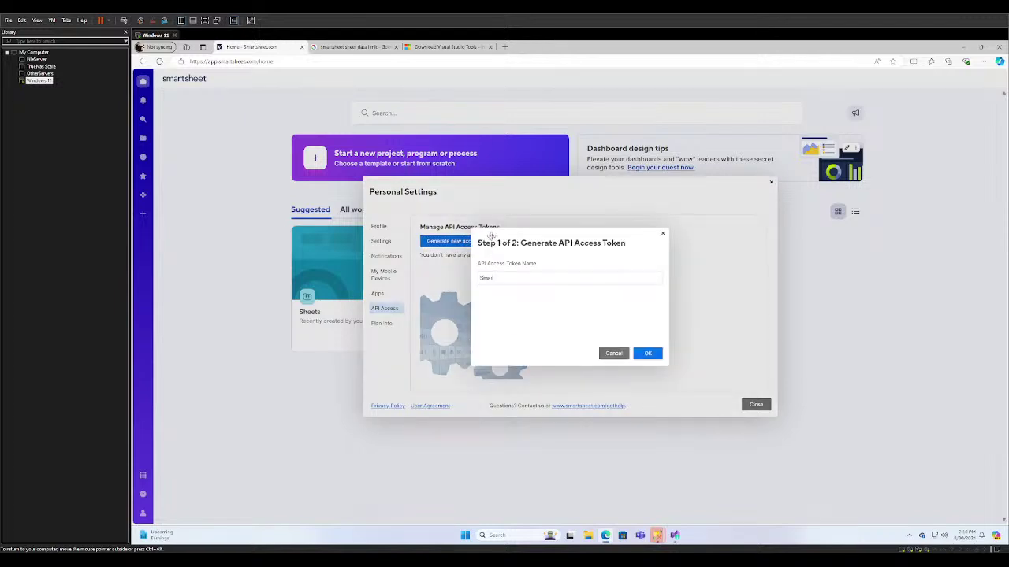
type("tSheet Data Test")
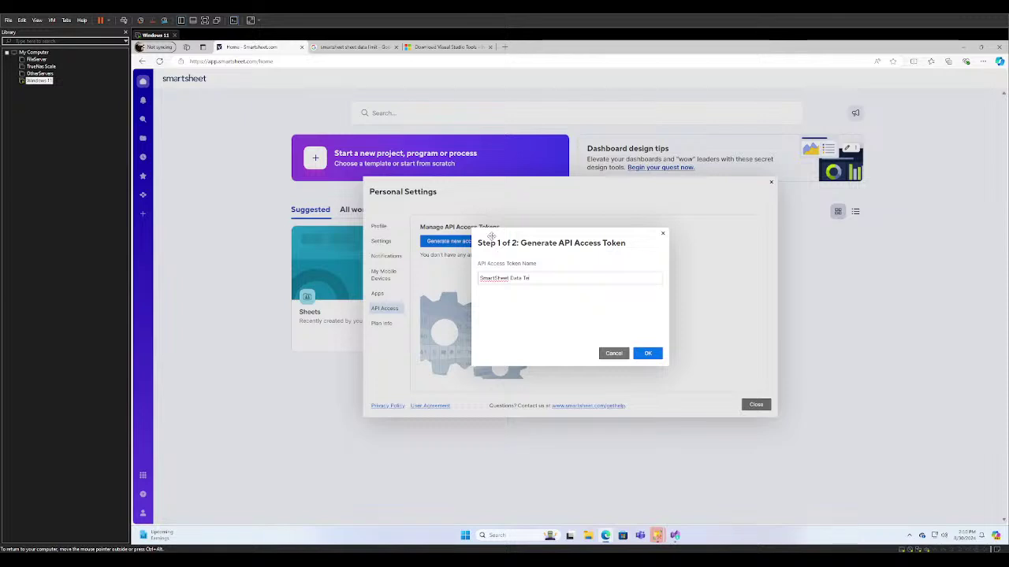
left_click(646, 352)
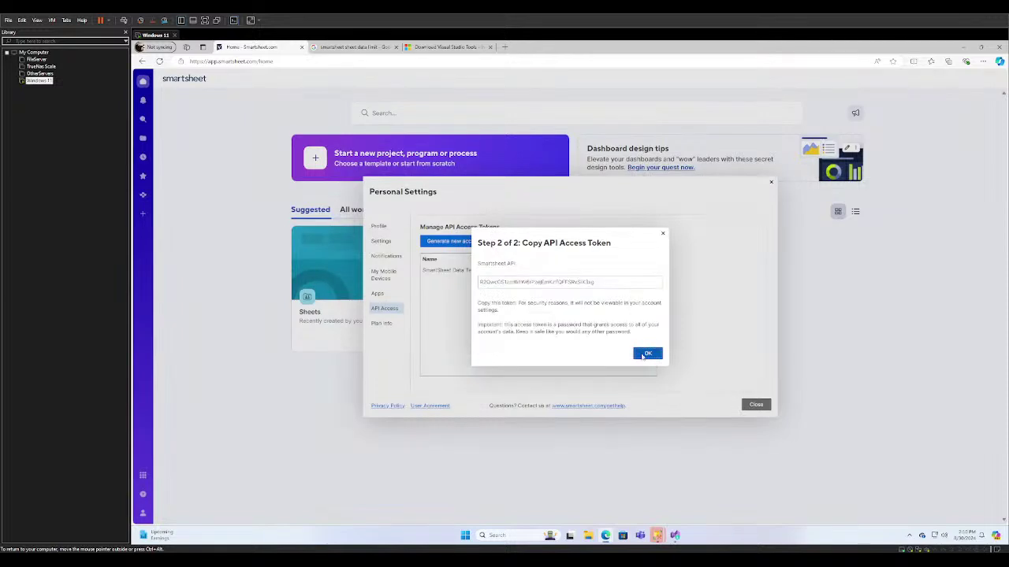
Copy the generated API access token into a new Notepad document and move its window clear of the token dialog
left_click_drag(605, 278, 479, 276)
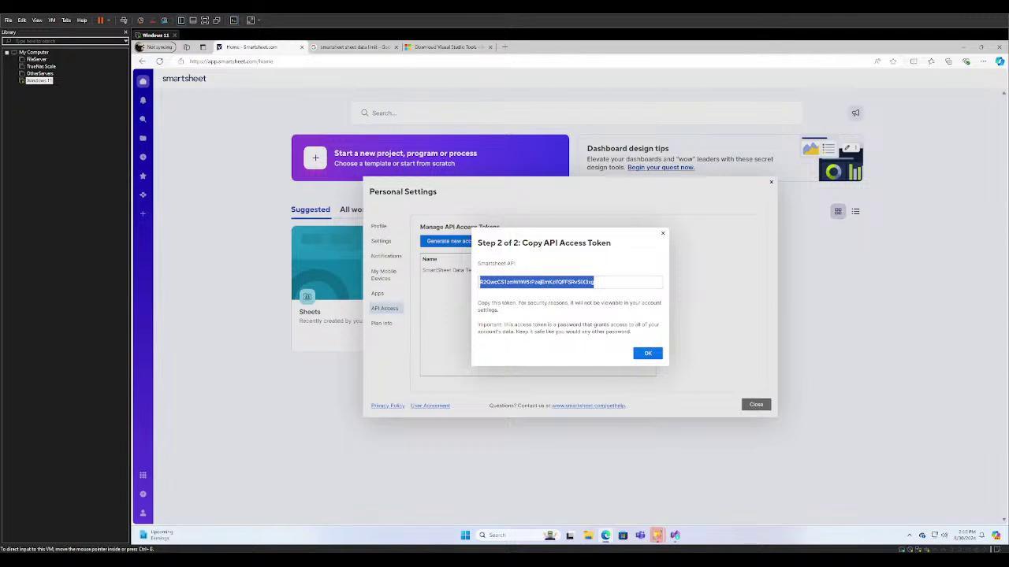
left_click(465, 536)
type("notepad")
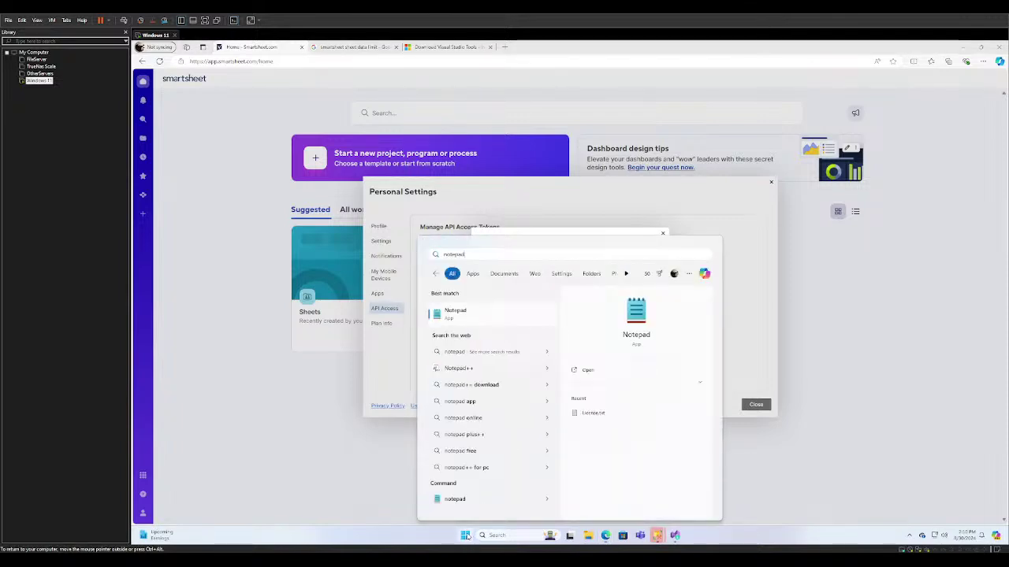
key("Return")
key("ctrl+v")
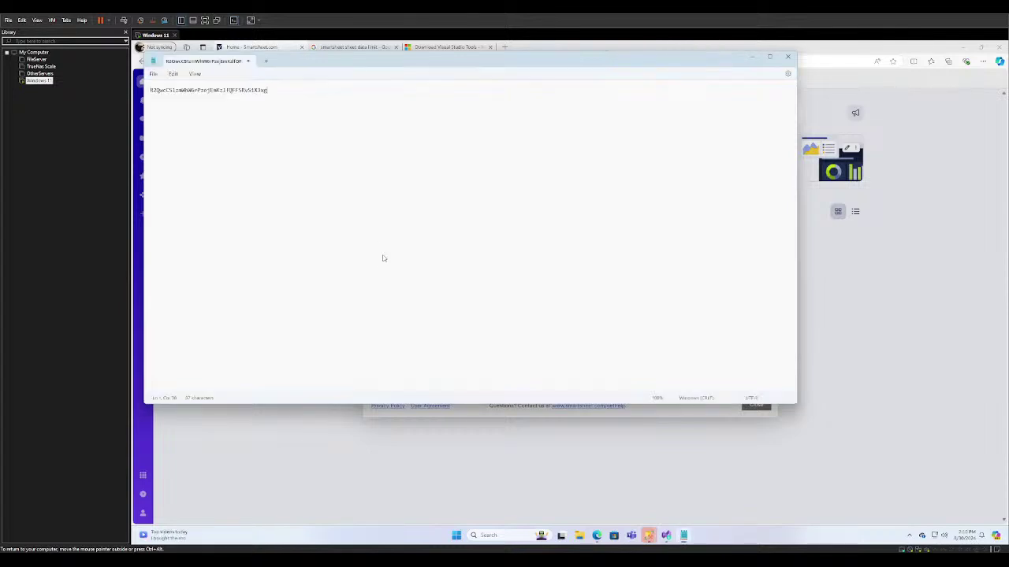
left_click_drag(576, 53, 667, 111)
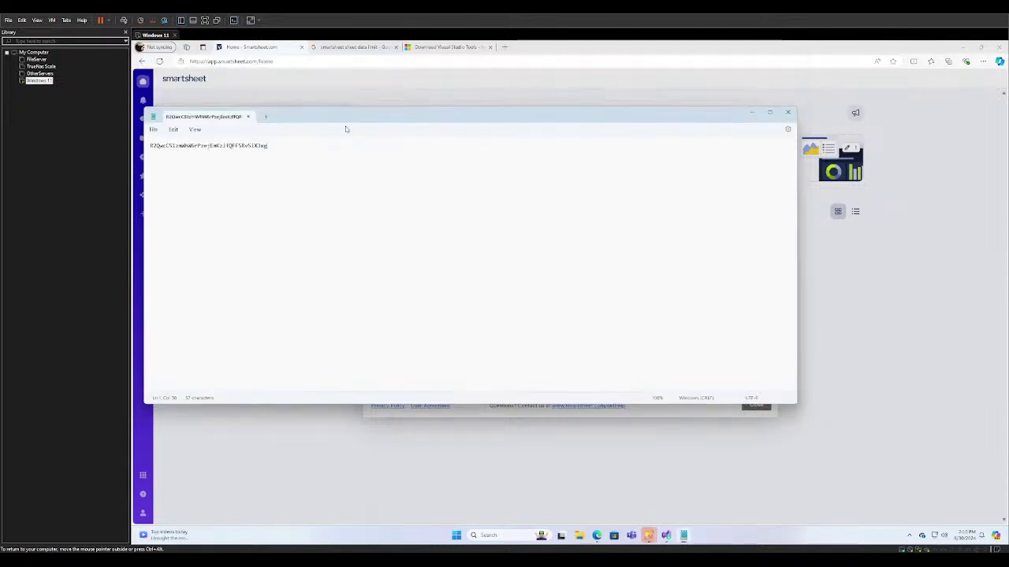
left_click_drag(318, 118, 576, 270)
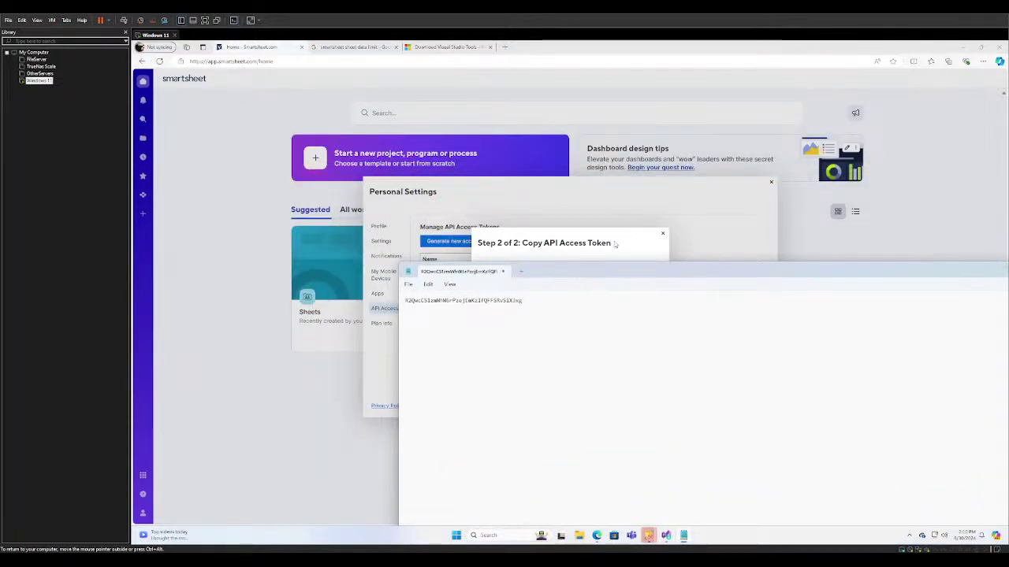
Finish the API token dialog and close the personal settings
left_click(616, 245)
left_click(648, 354)
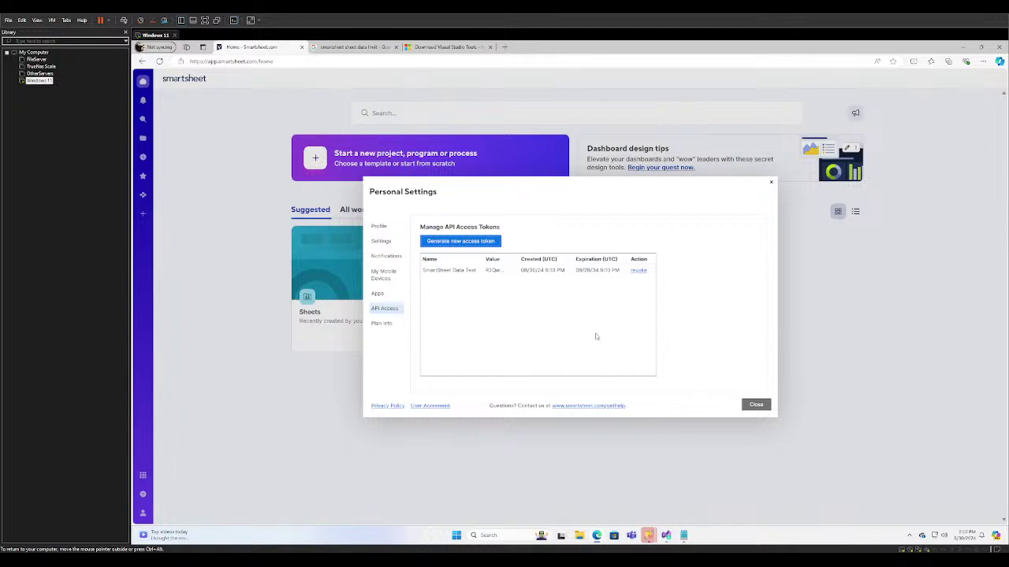
left_click(756, 404)
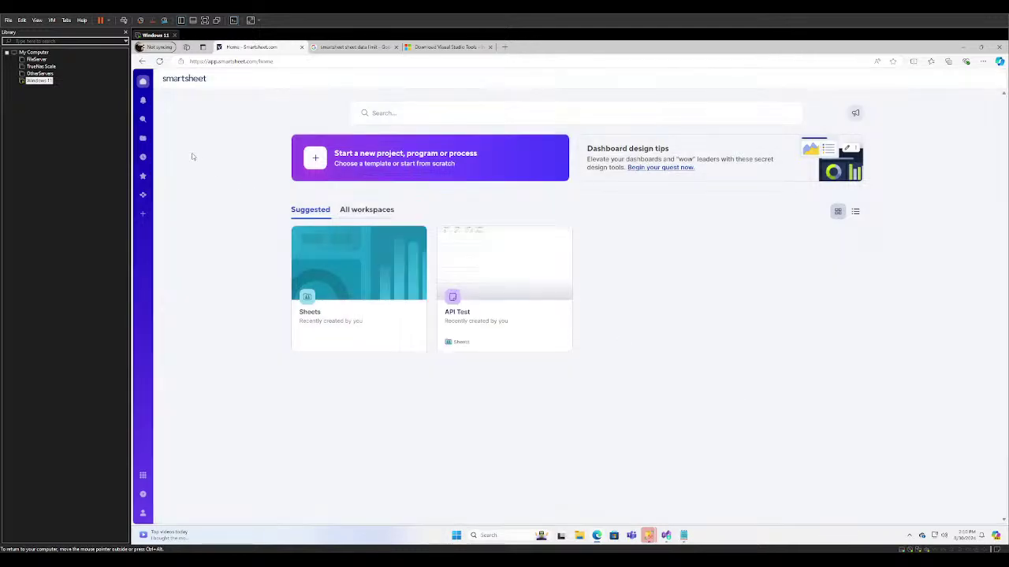
Open the API Test sheet from the Sheets workspace and examine the first row's name and modification columns
left_click(351, 271)
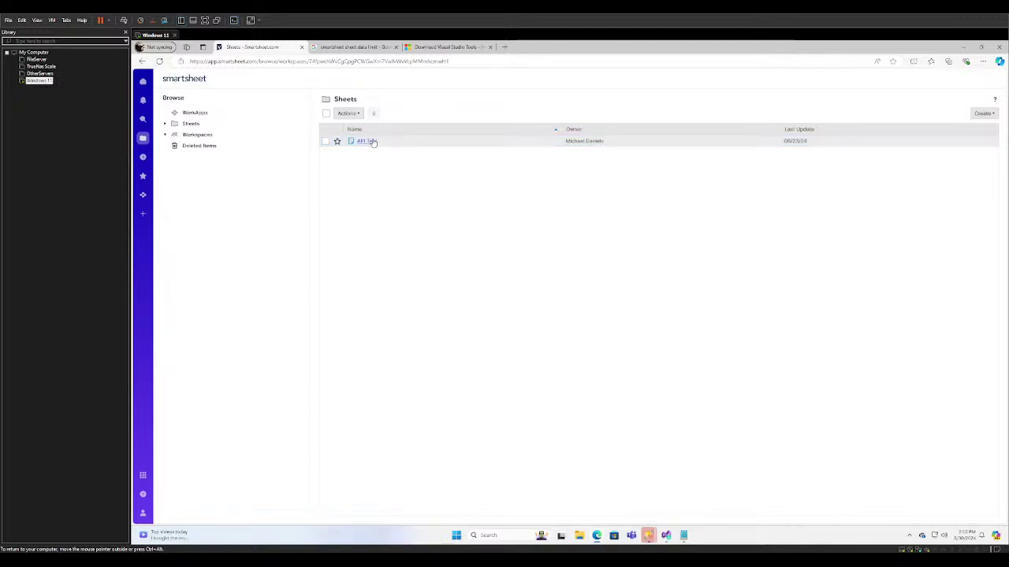
left_click(367, 142)
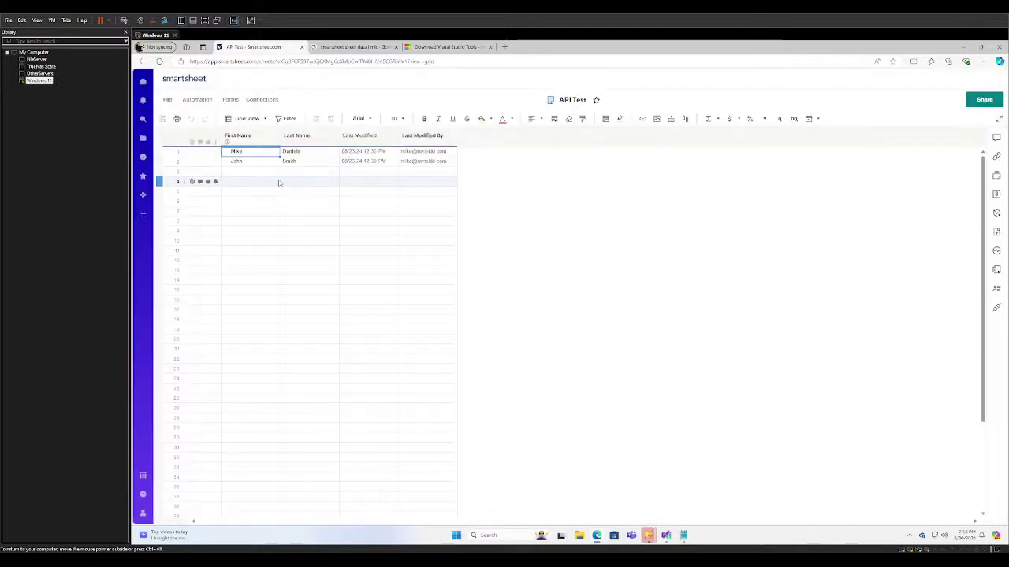
left_click(268, 181)
left_click(268, 152)
left_click_drag(277, 155, 441, 161)
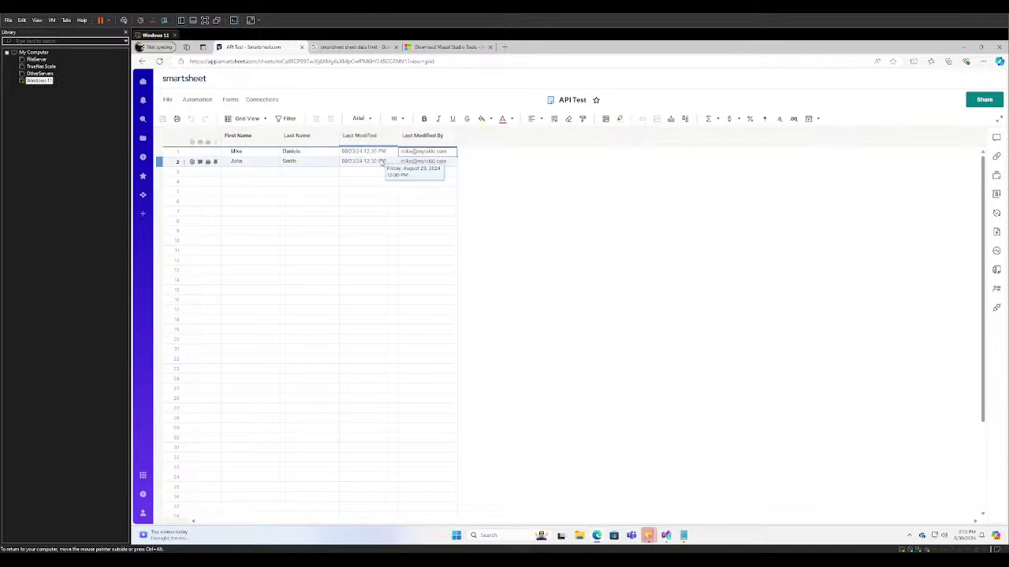
Fill in the first name and last name of a new person in row 3 of the sheet
left_click(256, 171)
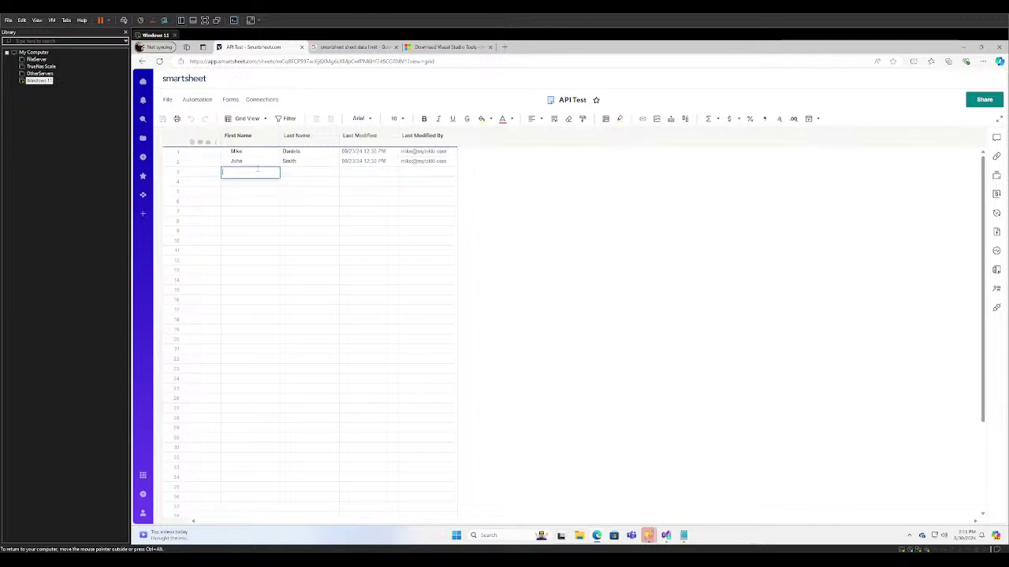
type("Jane")
key("Tab")
type("S")
key("Tab")
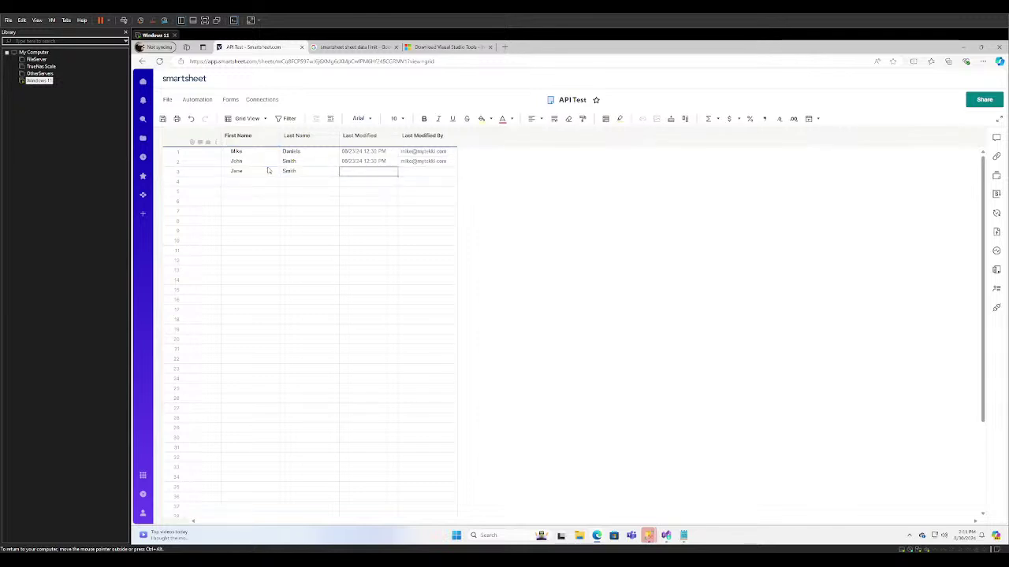
key("Tab")
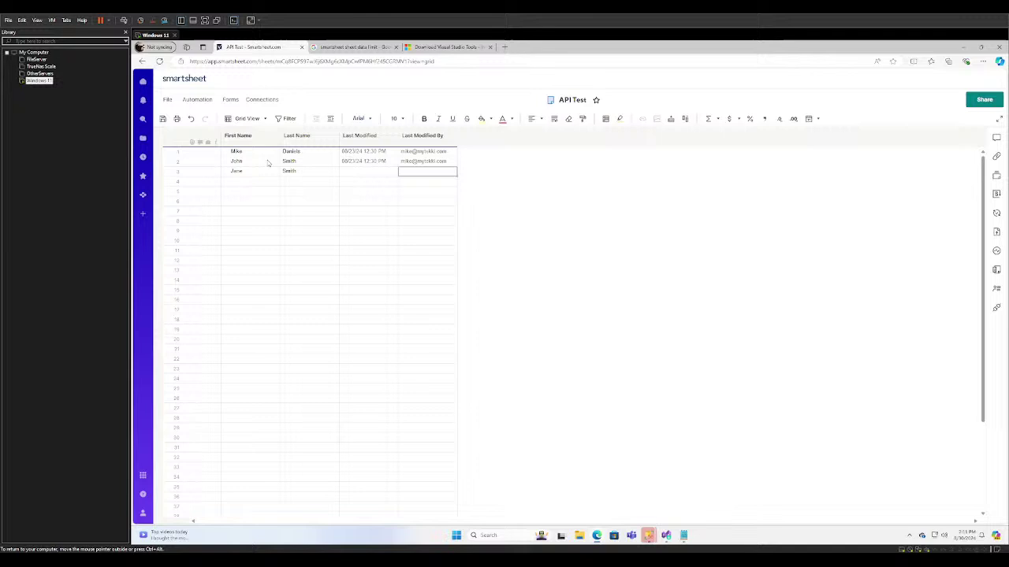
Check the new row's Last Modified cell and save the API Test sheet
left_click(390, 184)
left_click(371, 173)
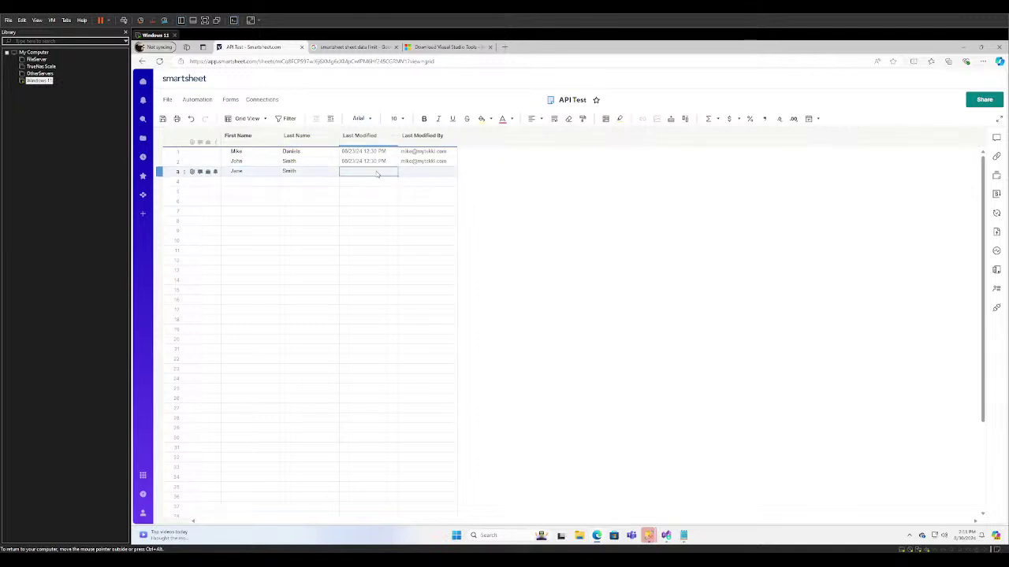
key("Down")
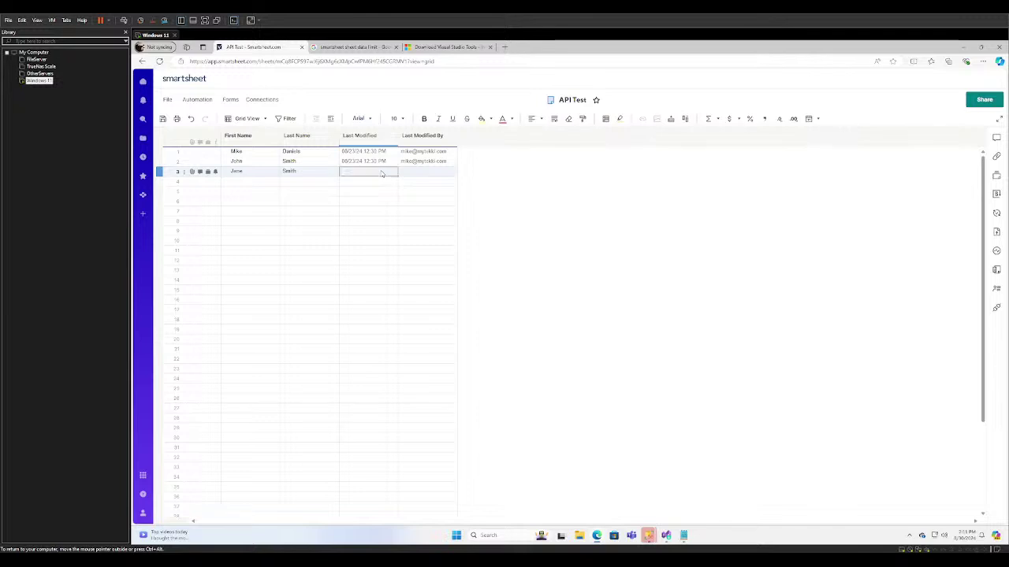
key("Down")
left_click(162, 118)
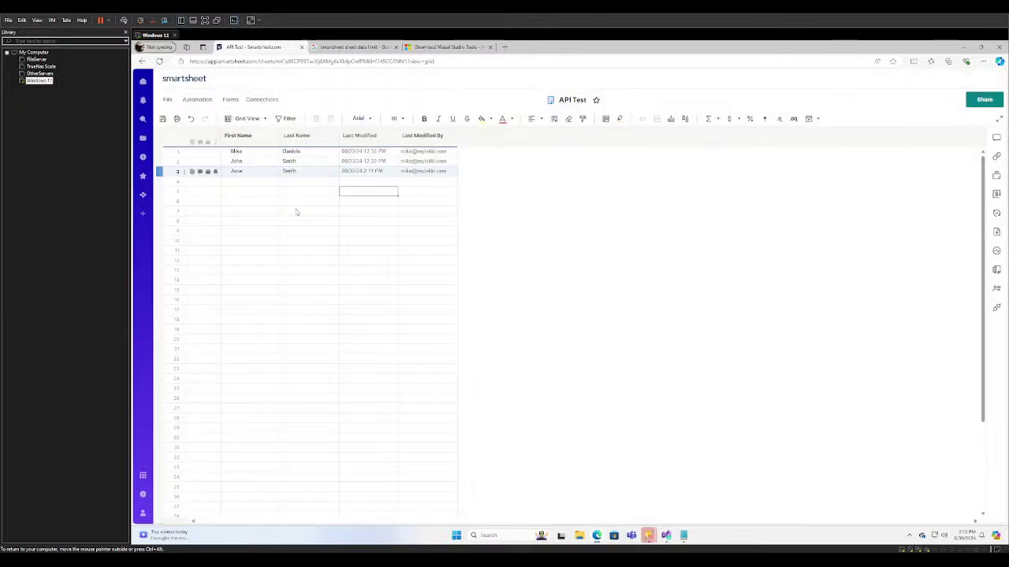
Examine the Last Modified and Last Modified By values of the new row against the existing rows
left_click_drag(373, 168, 420, 171)
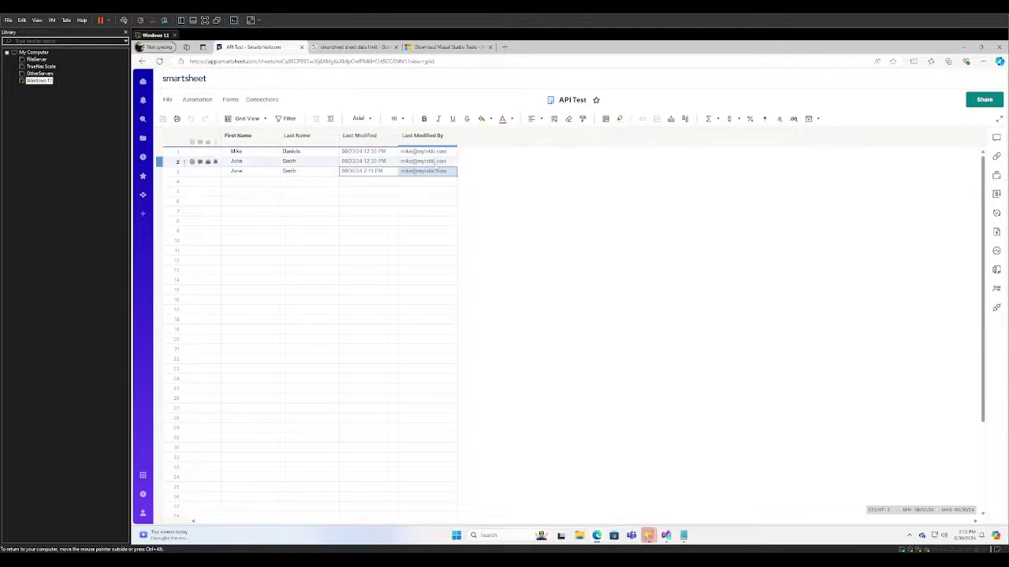
left_click(404, 200)
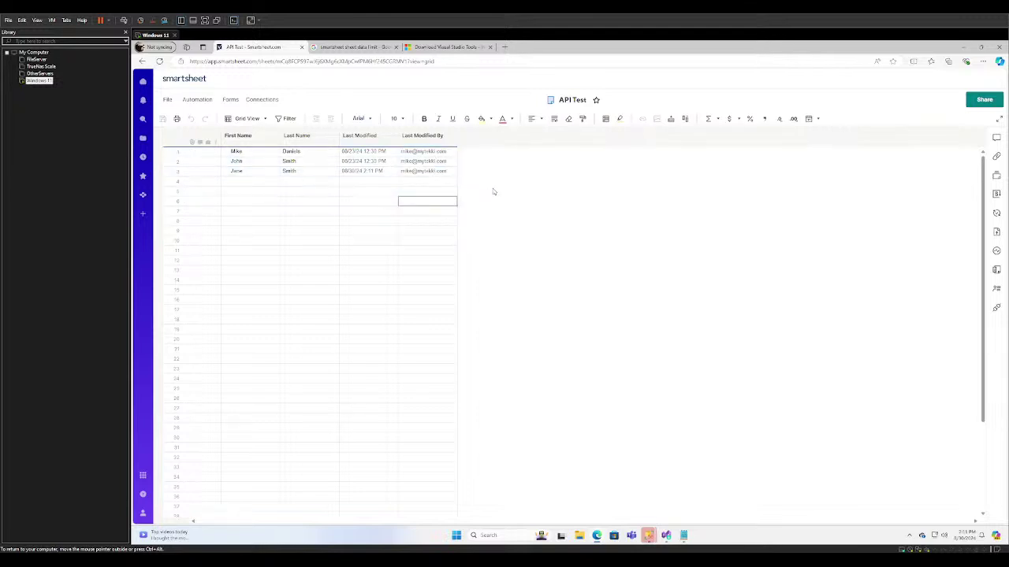
left_click(558, 193)
left_click(320, 155)
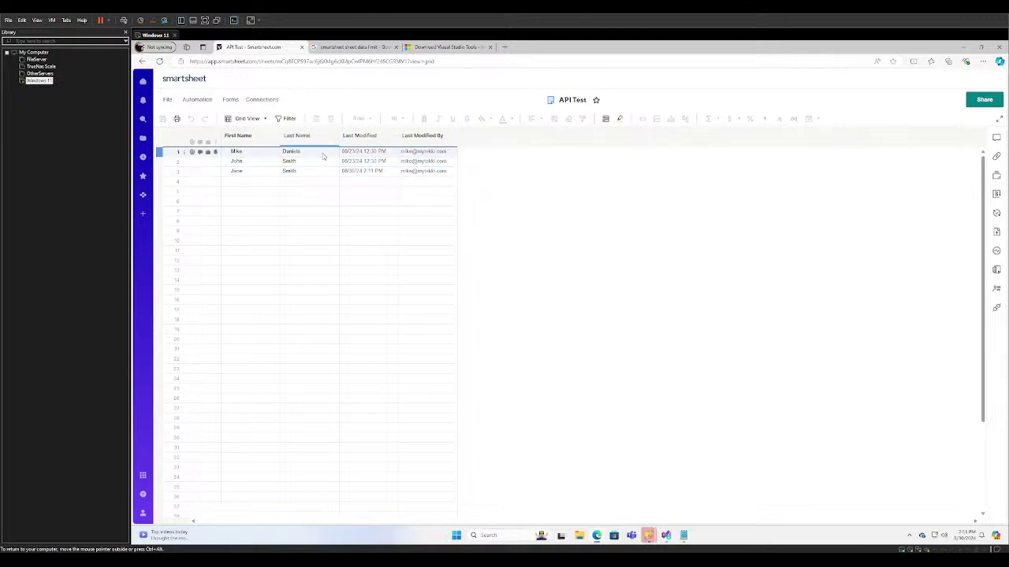
left_click(540, 198)
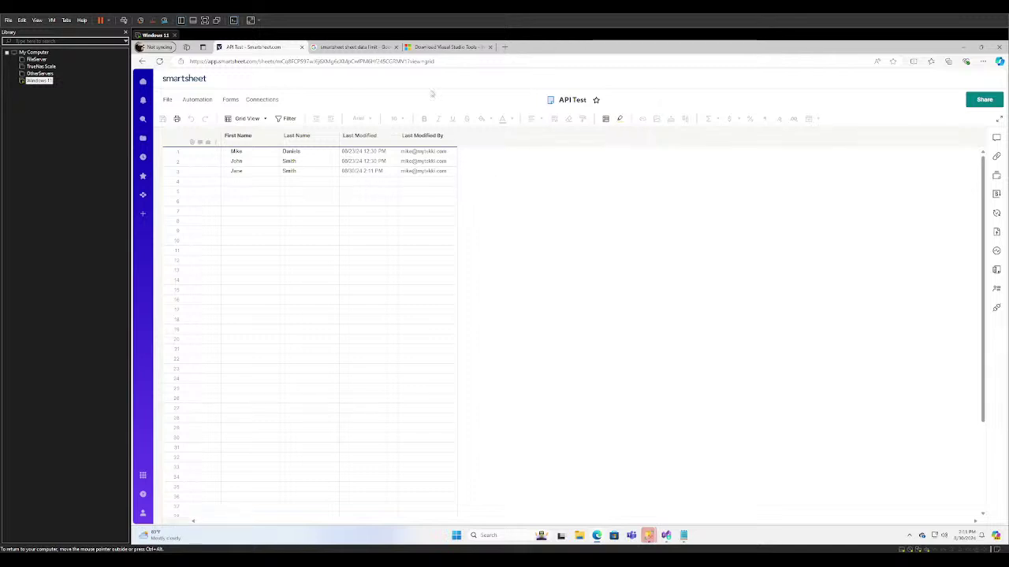
Close the Smartsheet data limit search page and highlight the web address of the Visual Studio downloads page
left_click(370, 48)
middle_click(372, 50)
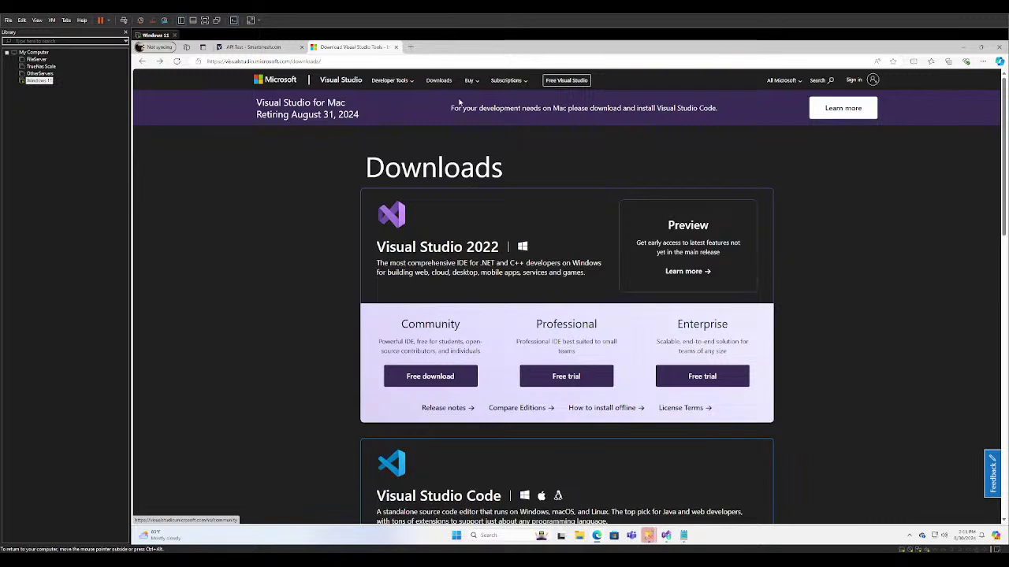
left_click_drag(225, 61, 297, 62)
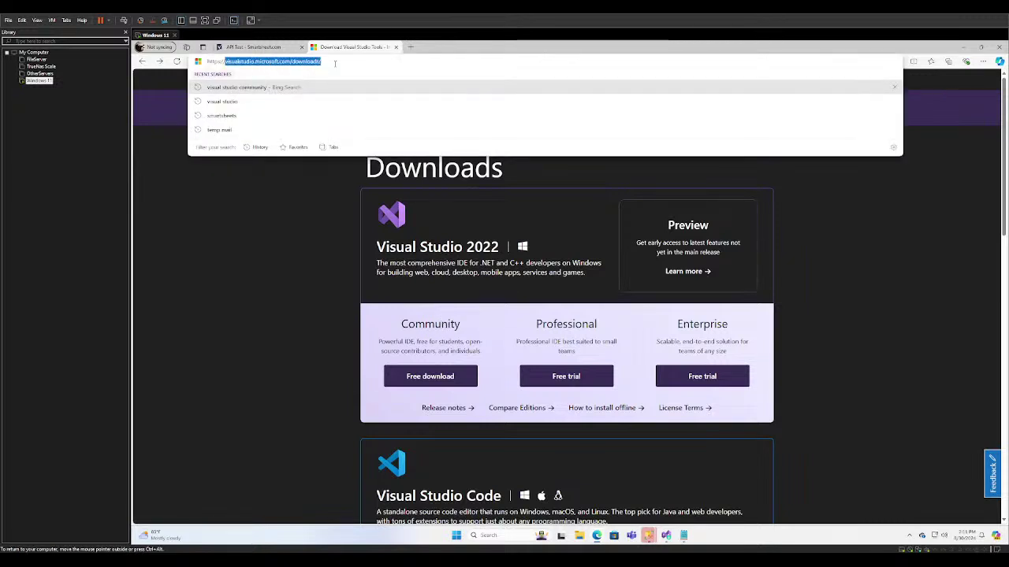
left_click(288, 312)
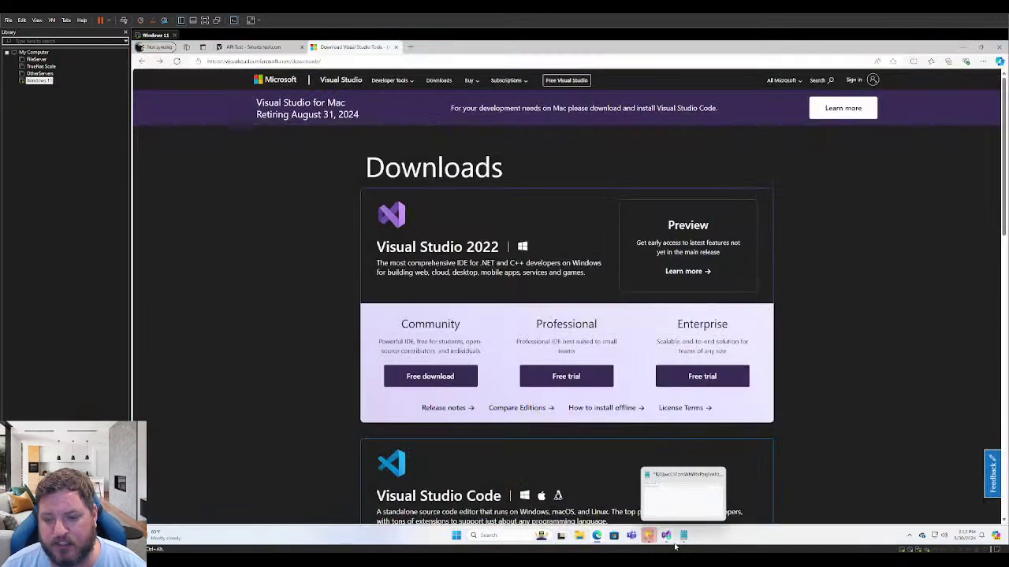
Switch to Visual Studio Installer, select the .NET desktop development workload for Community 2022 and review the other desktop workloads
left_click(666, 536)
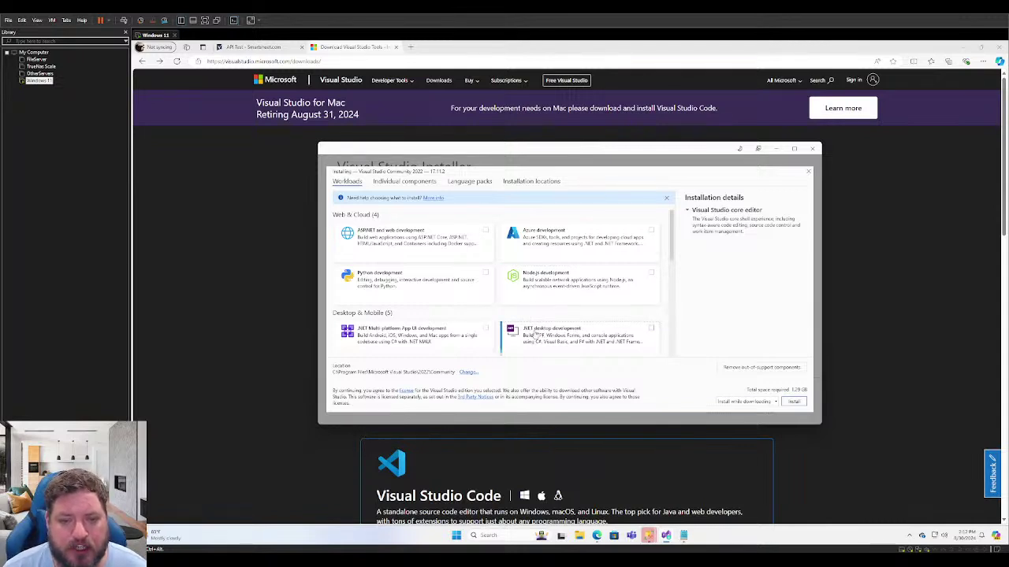
left_click(554, 336)
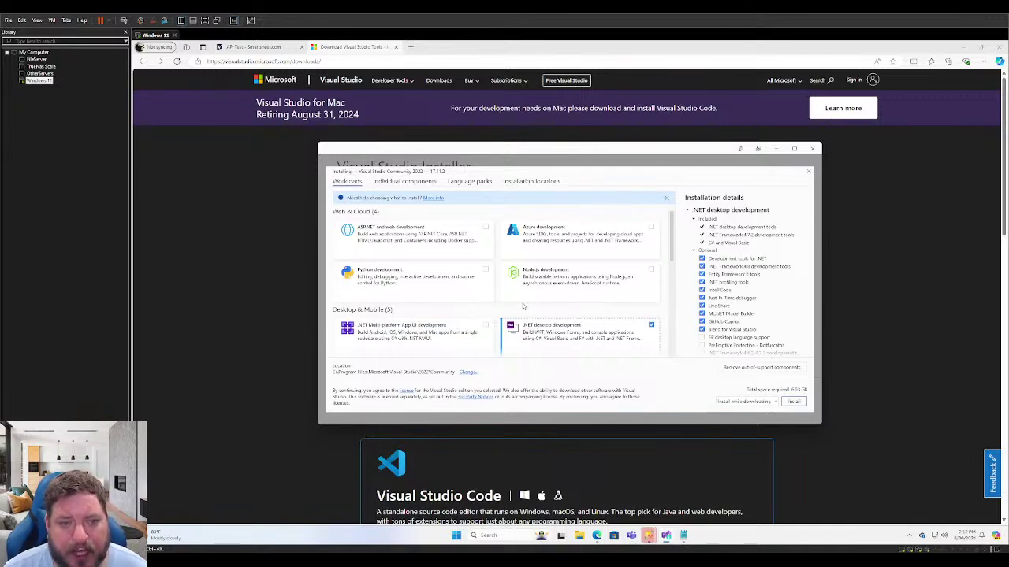
scroll(522, 307, "down", 1)
scroll(527, 308, "up", 1)
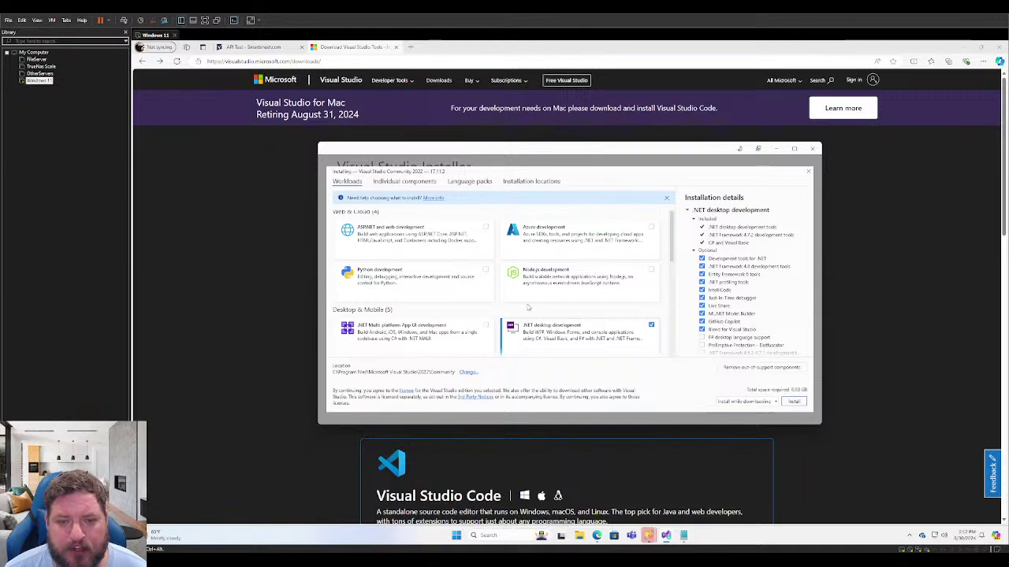
scroll(536, 320, "down", 1)
scroll(537, 322, "down", 1)
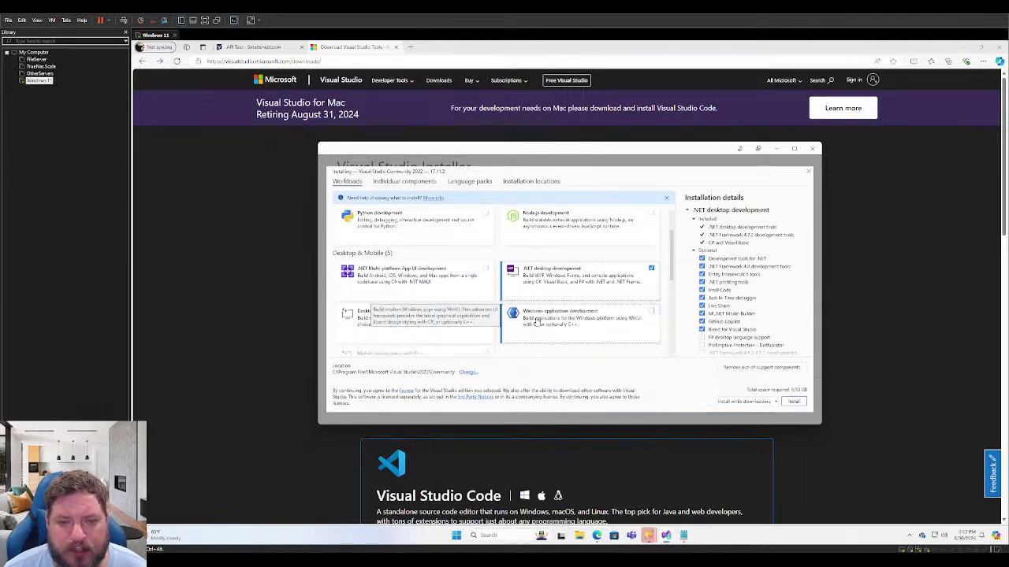
scroll(536, 349, "down", 1)
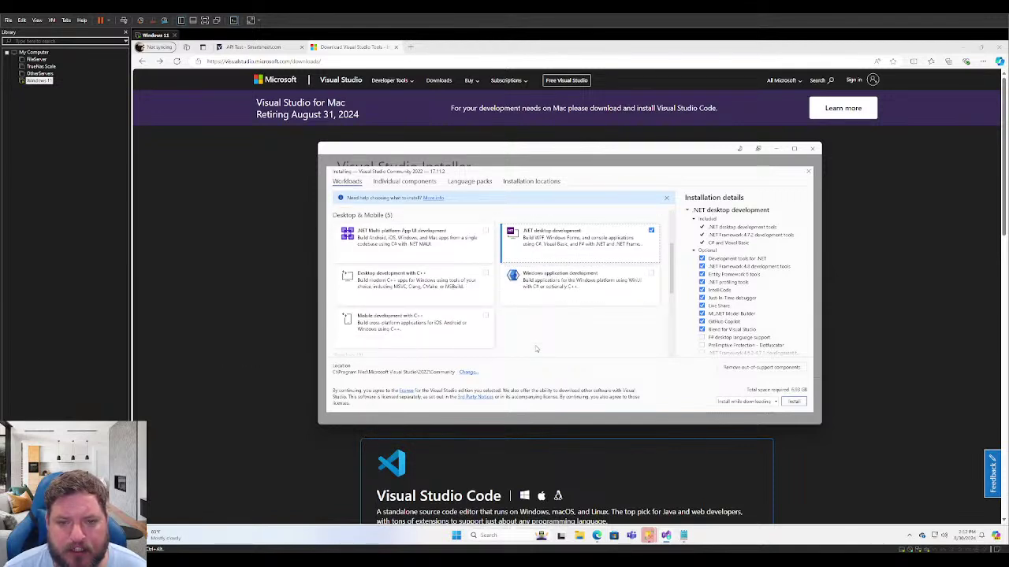
Add the Windows application development workload and look through the Gaming and Other Toolsets workloads
left_click(570, 296)
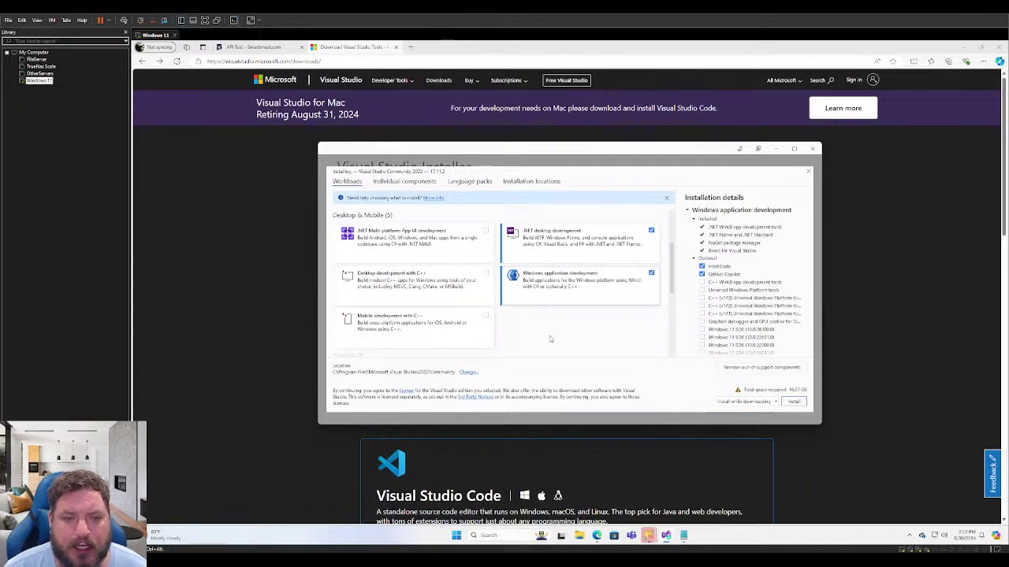
scroll(551, 337, "down", 3)
scroll(550, 338, "down", 2)
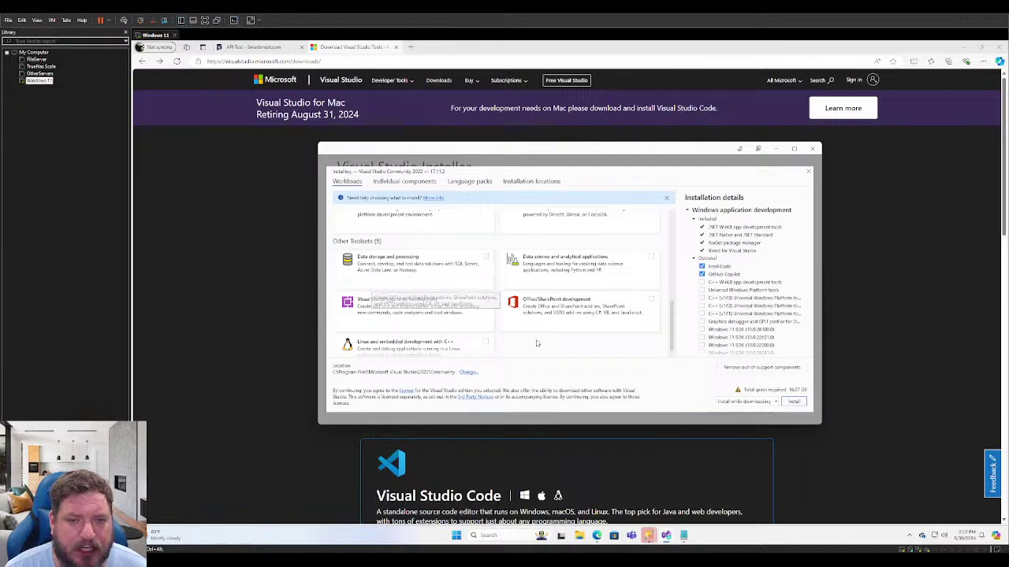
scroll(536, 339, "down", 1)
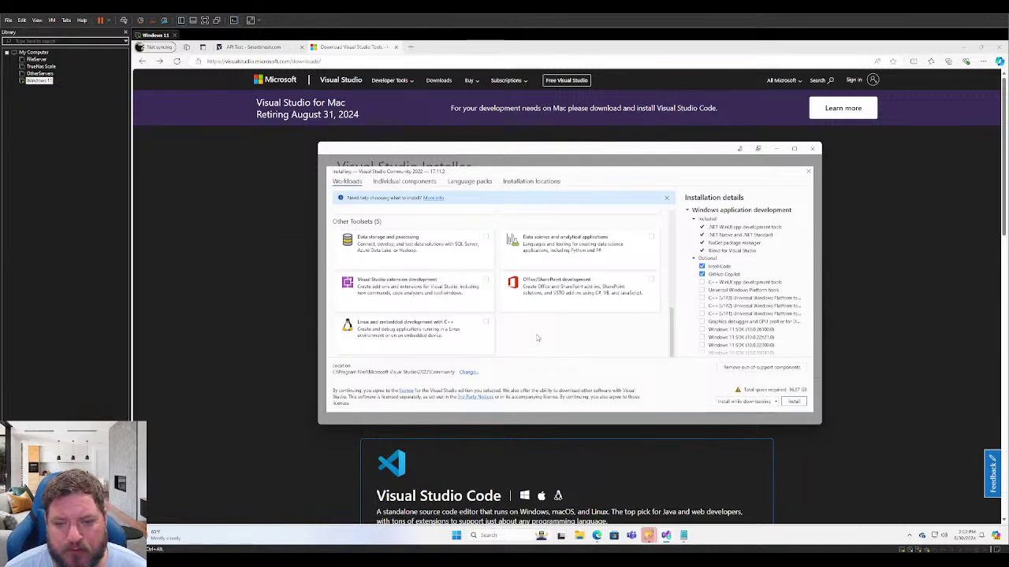
scroll(537, 338, "up", 1)
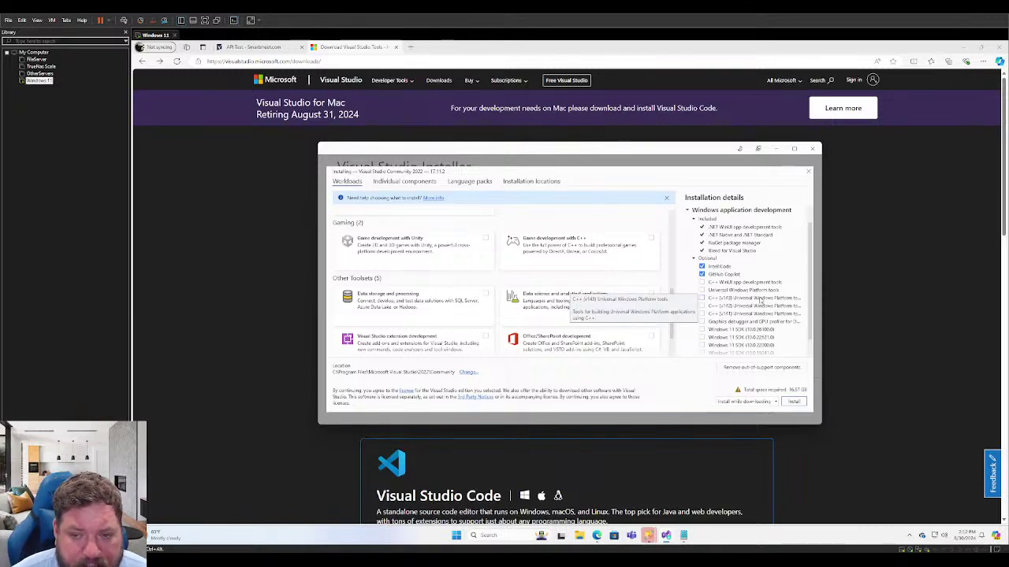
scroll(757, 306, "down", 1)
scroll(757, 306, "up", 3)
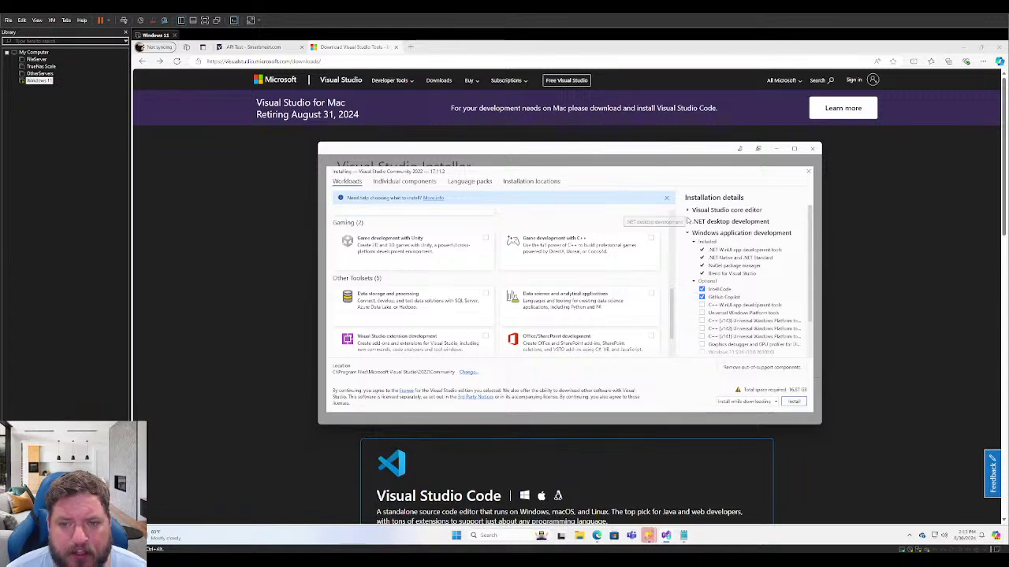
Review the optional components of .NET desktop development and start installing Visual Studio Community 2022
left_click(689, 225)
scroll(749, 290, "down", 3)
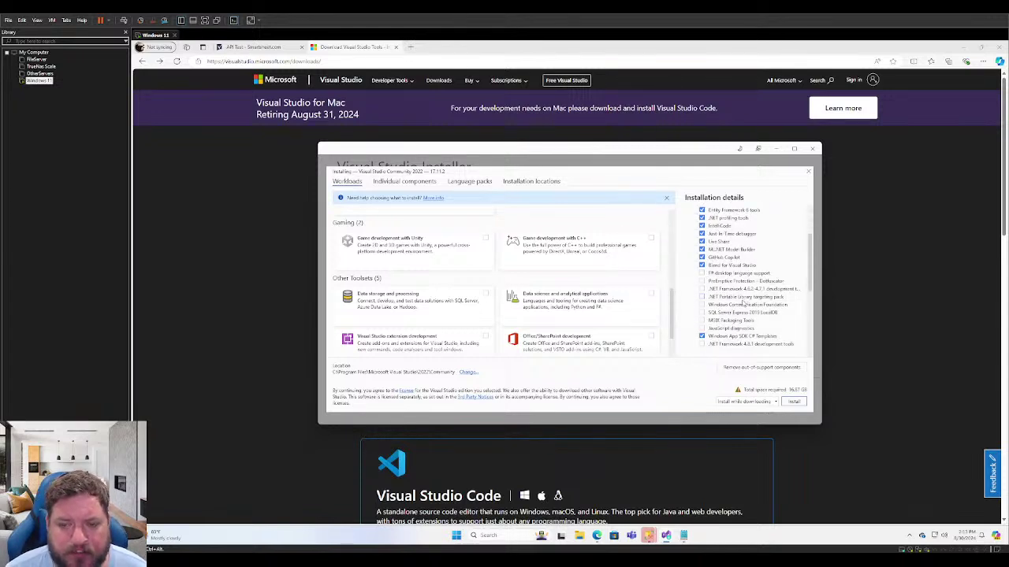
mouse_move(744, 304)
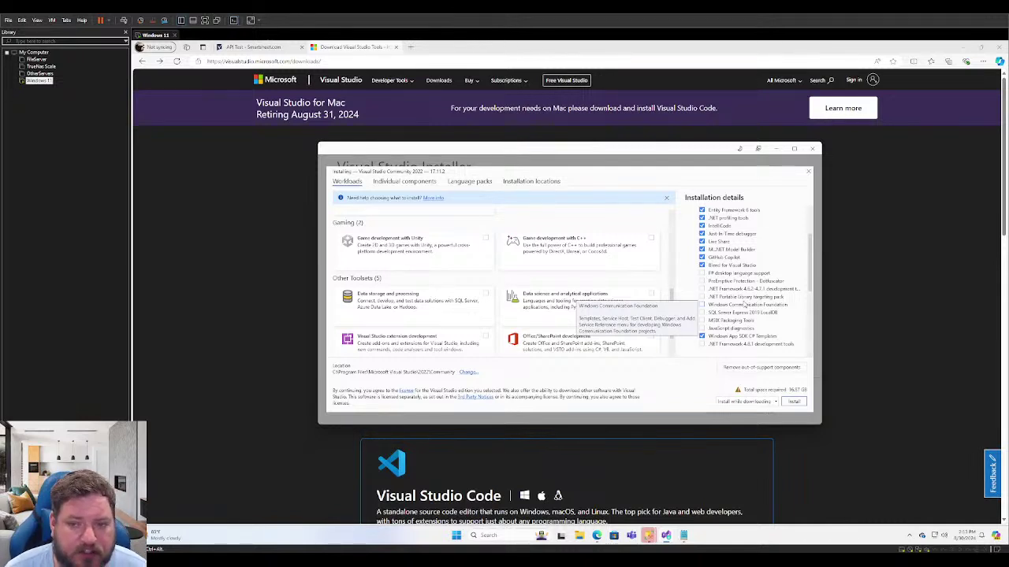
mouse_move(721, 292)
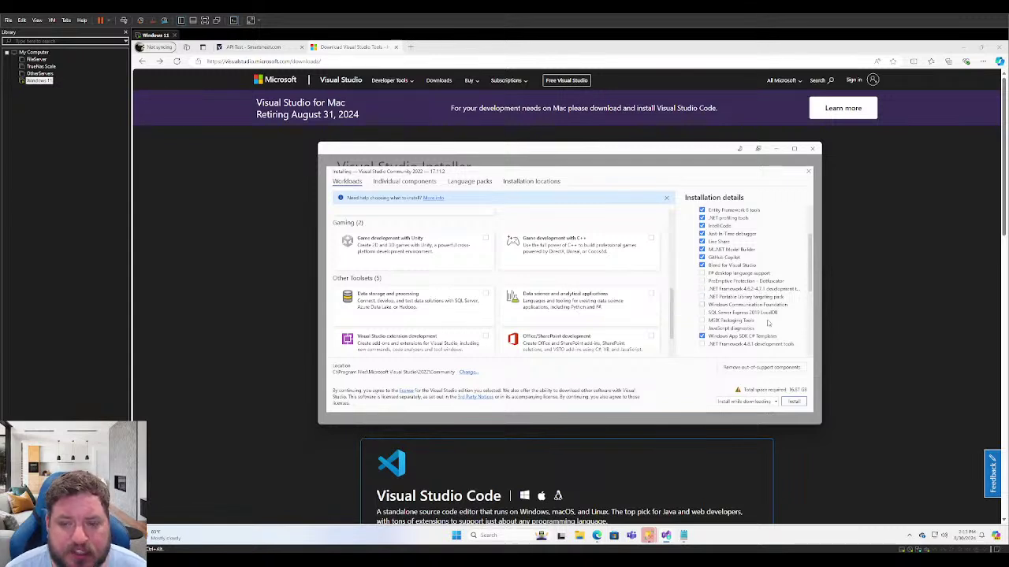
mouse_move(766, 328)
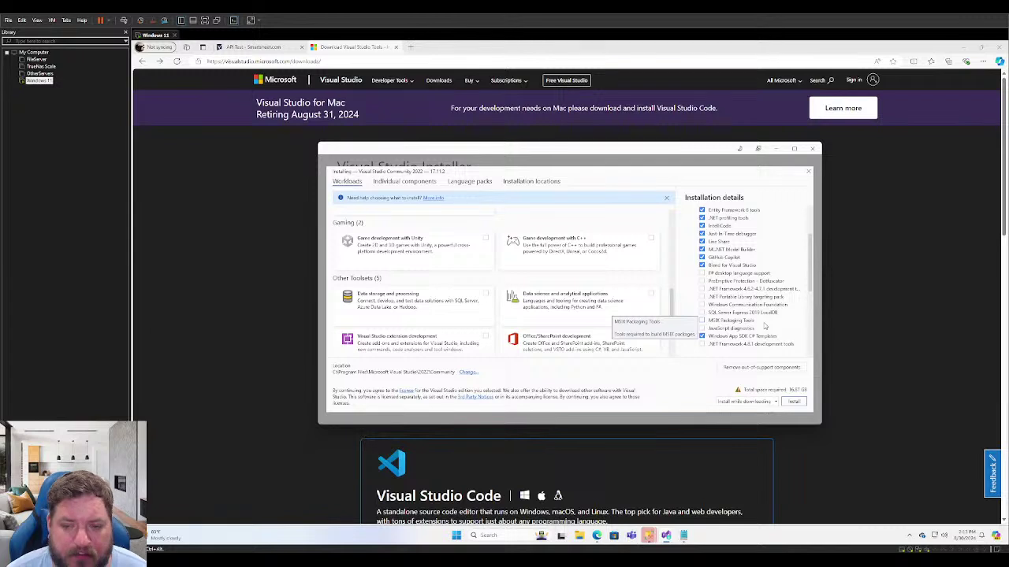
scroll(765, 315, "down", 1)
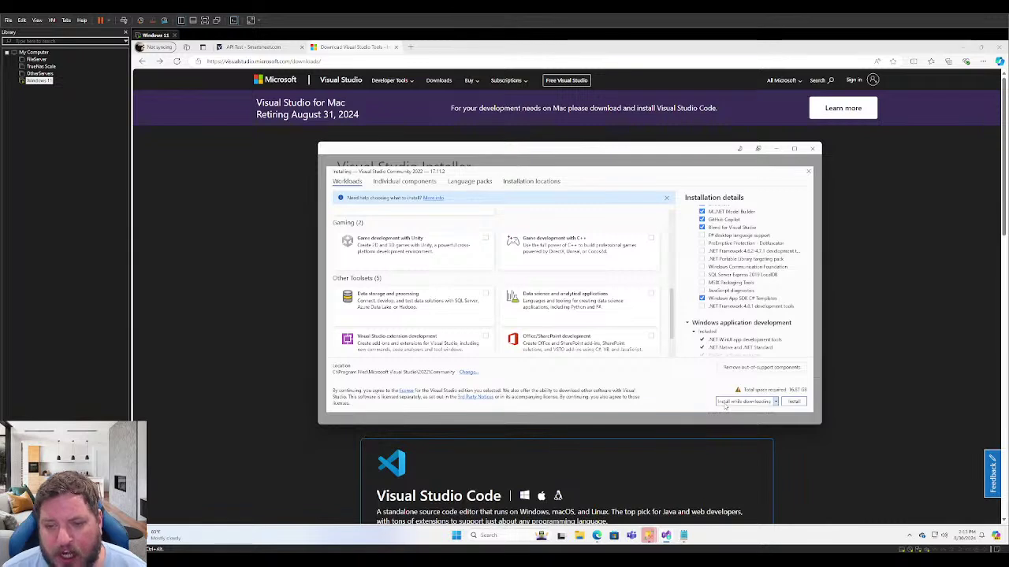
left_click(796, 402)
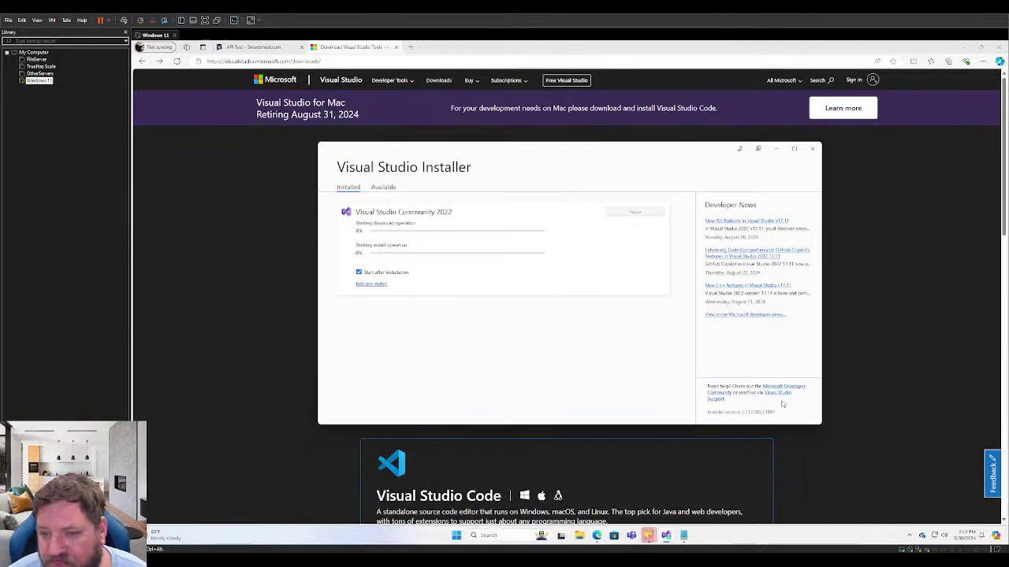
Switch to SQL Server Management Studio and connect to the WINDOWS11DEV\SQL2017 database engine with Windows Authentication
left_click(779, 151)
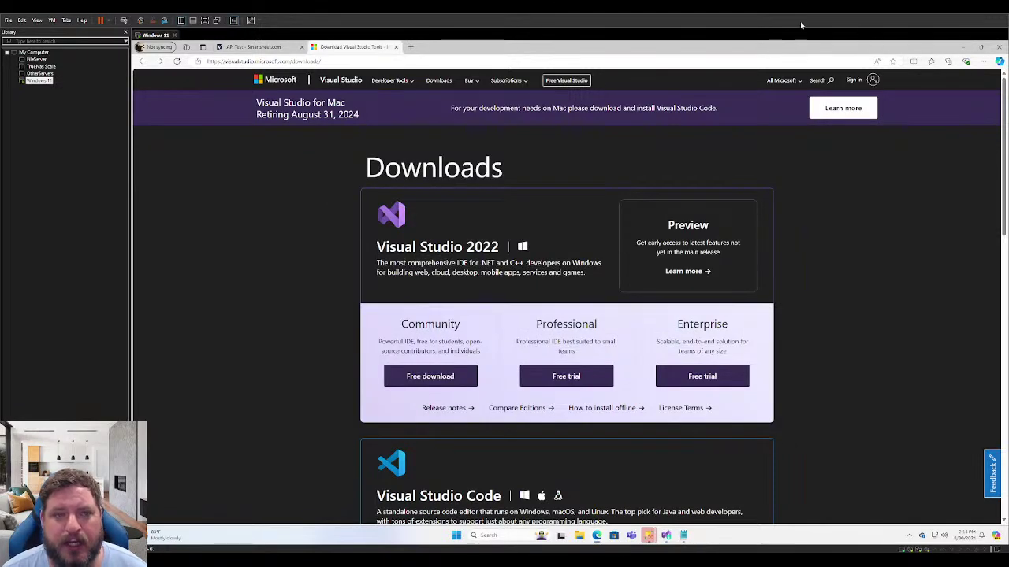
left_click(961, 48)
left_click_drag(926, 265, 761, 255)
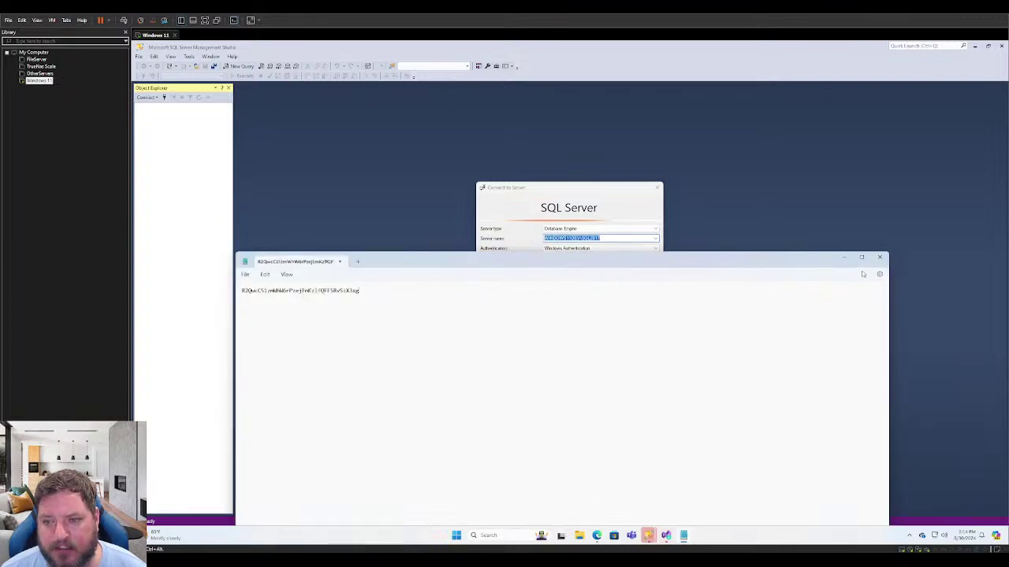
left_click(843, 259)
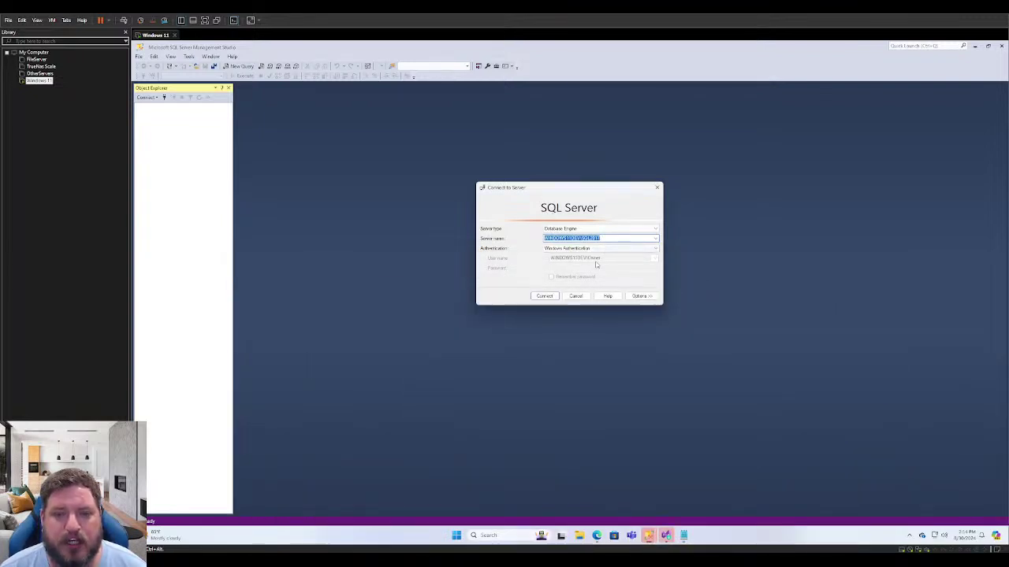
left_click(551, 297)
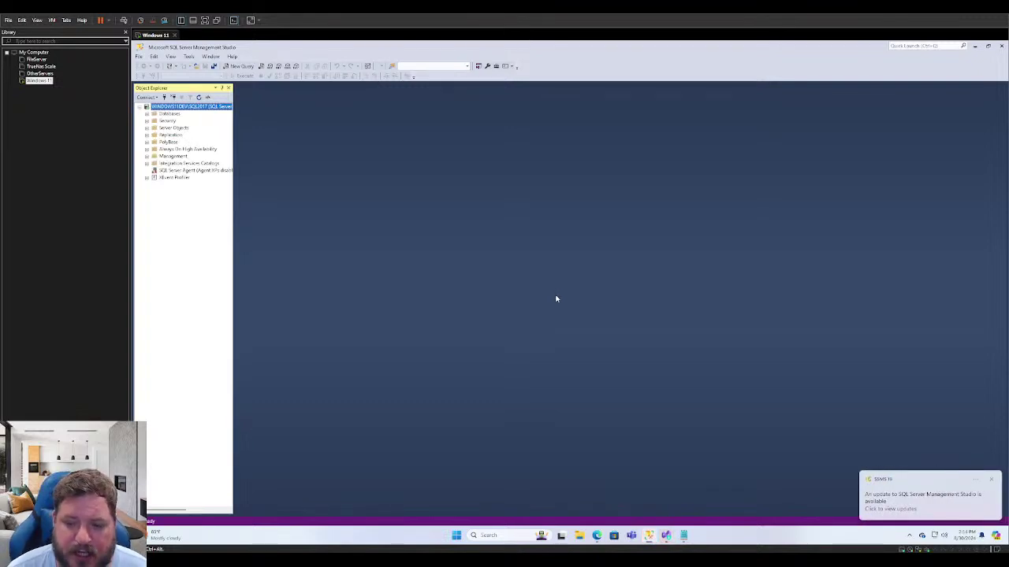
left_click(991, 480)
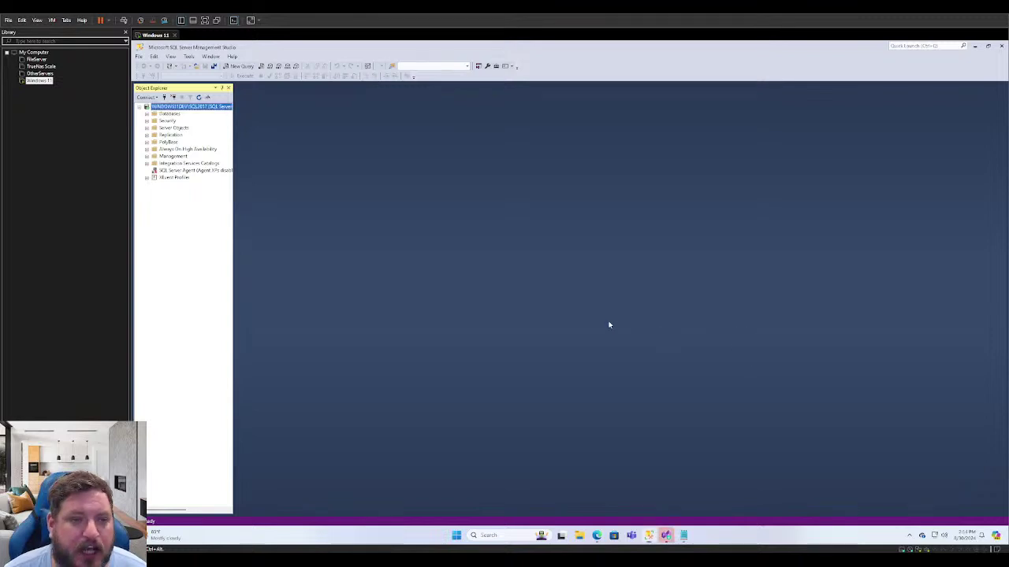
Create a new database named SmartSheetData on the connected server, and auto-hide the Object Explorer
left_click(160, 115)
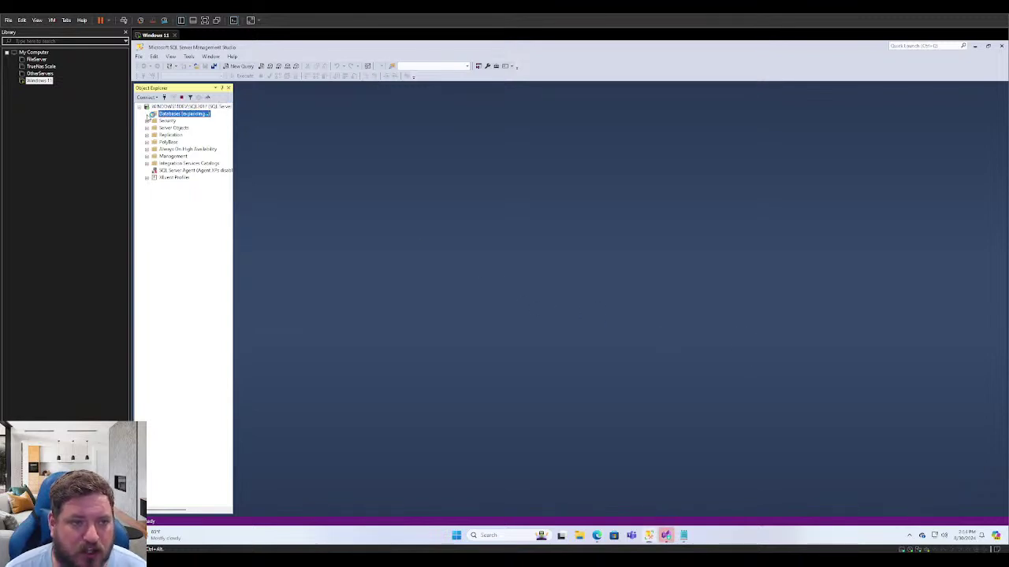
left_click(146, 114)
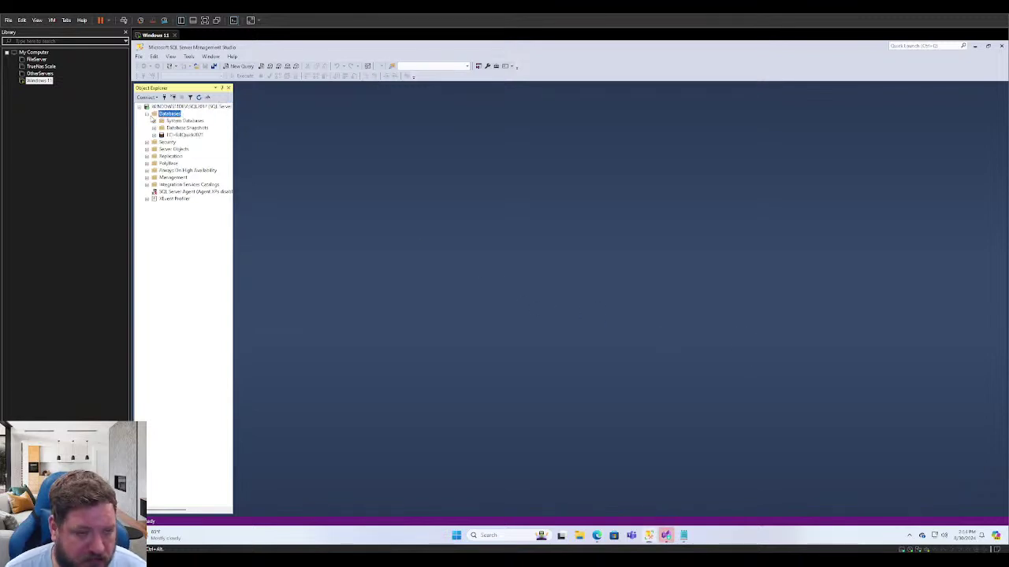
right_click(173, 116)
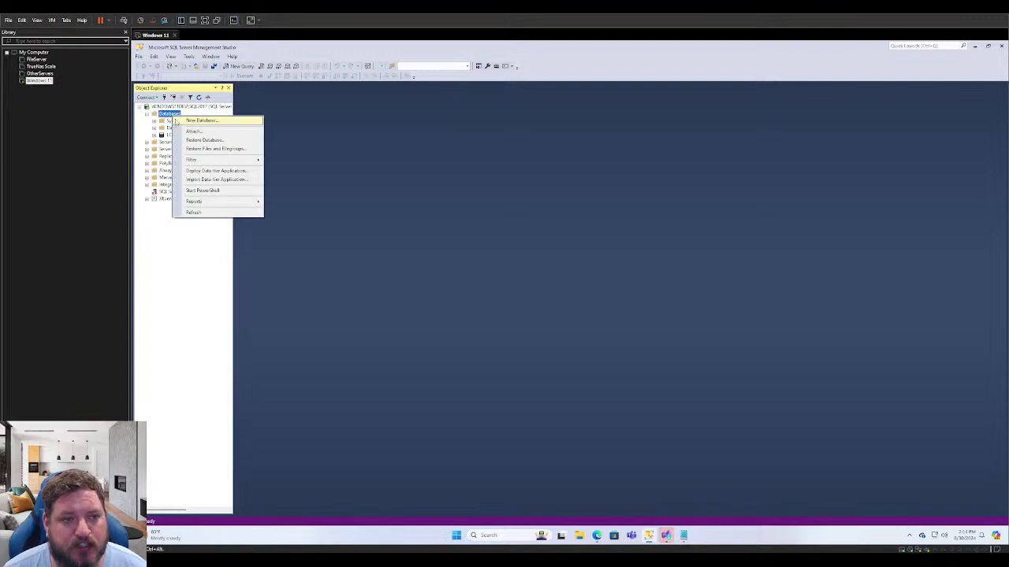
left_click(201, 120)
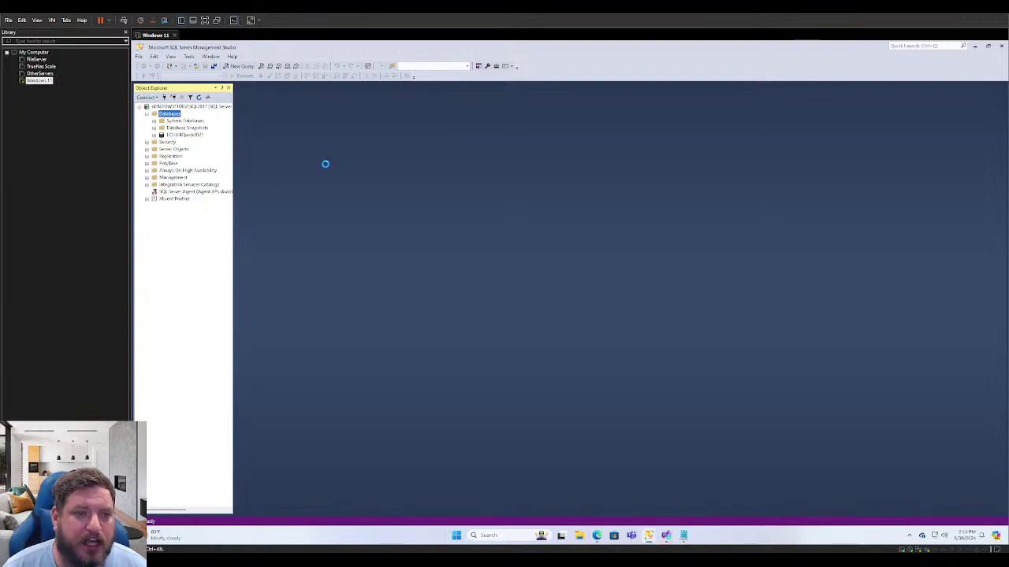
type("sMART")
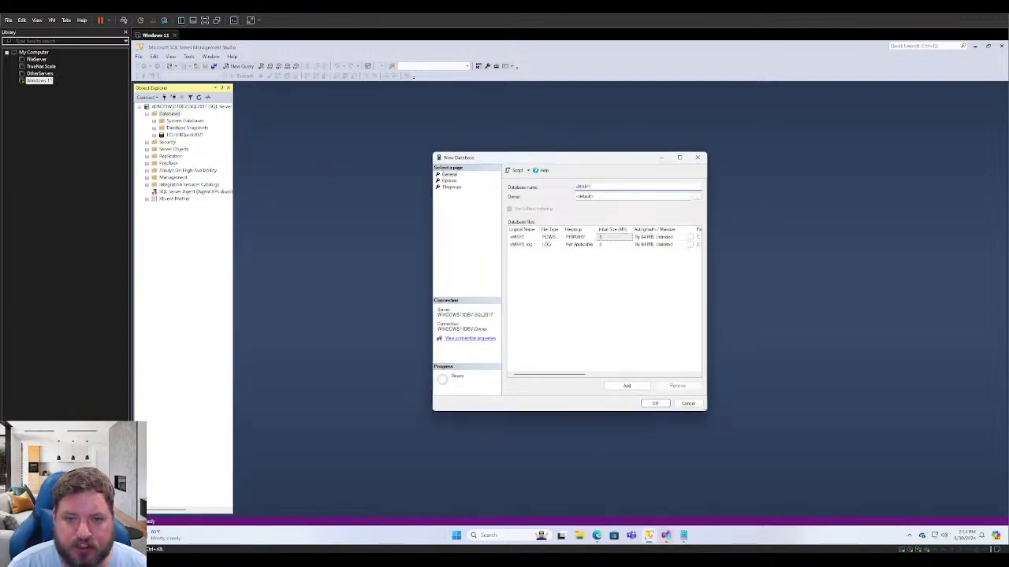
key("BackSpace")
key("BackSpace")
key("BackSpace")
key("BackSpace")
key("BackSpace")
type("Sma")
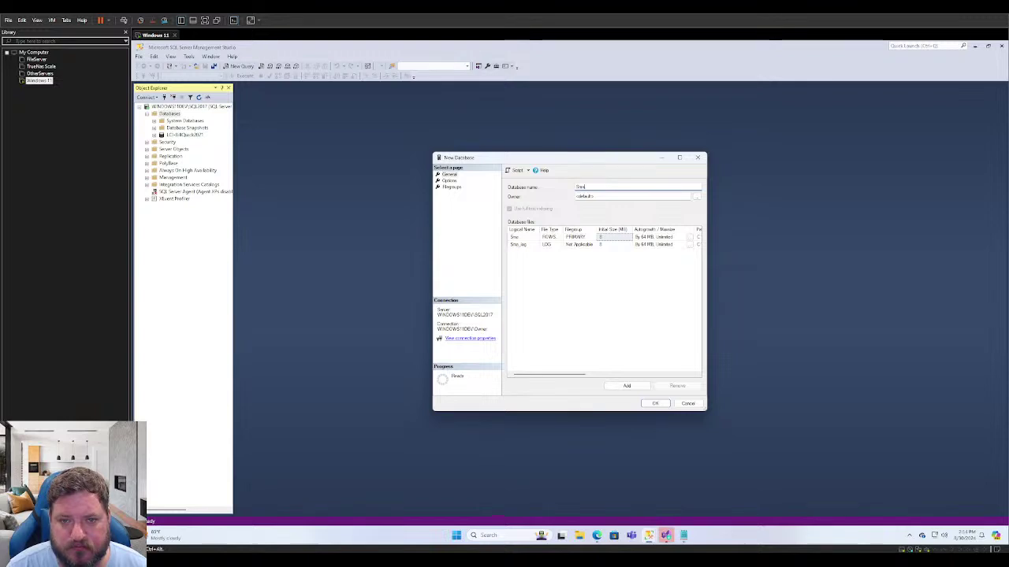
type("rtSheetData")
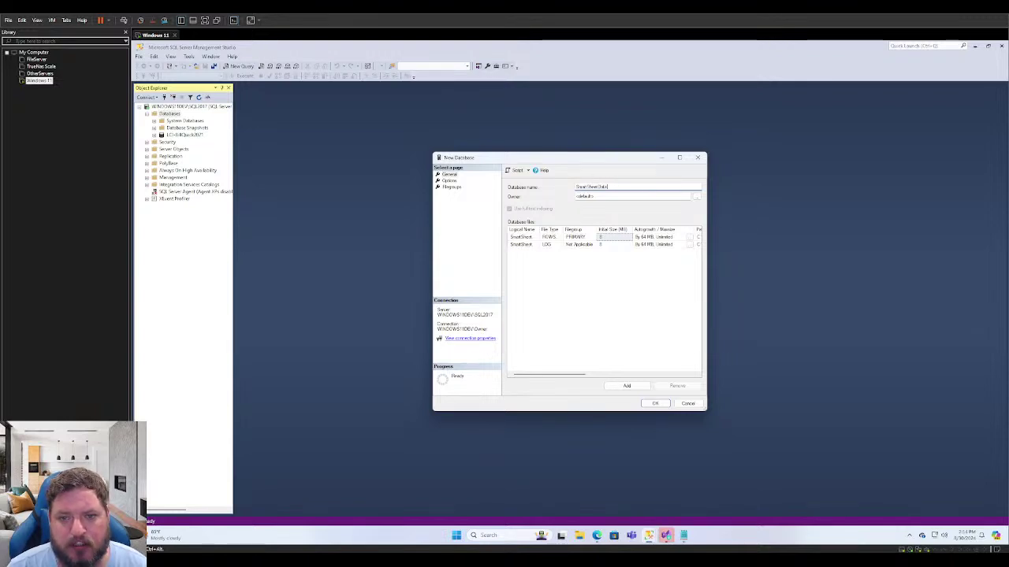
left_click(661, 404)
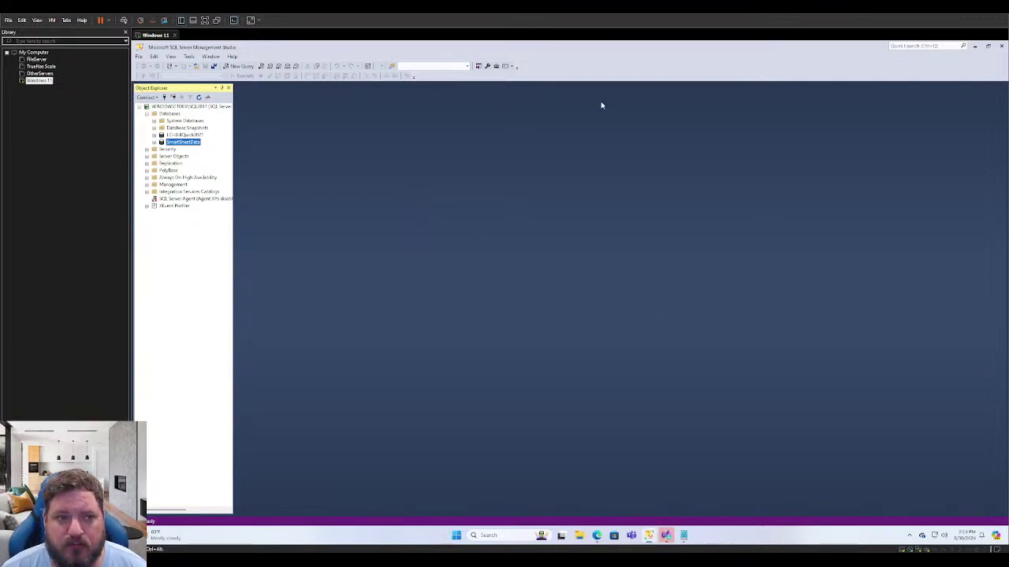
left_click(222, 88)
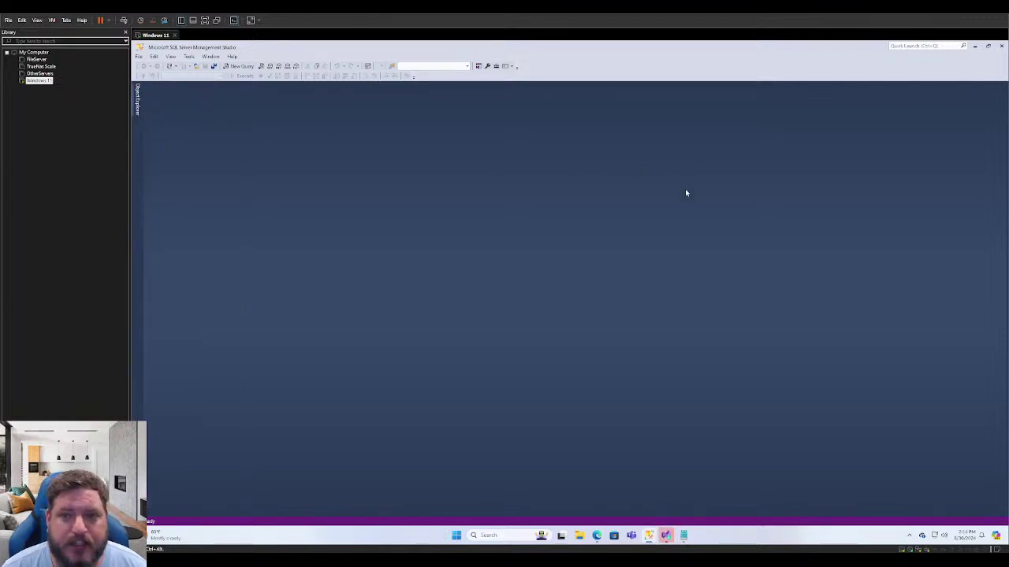
left_click(975, 46)
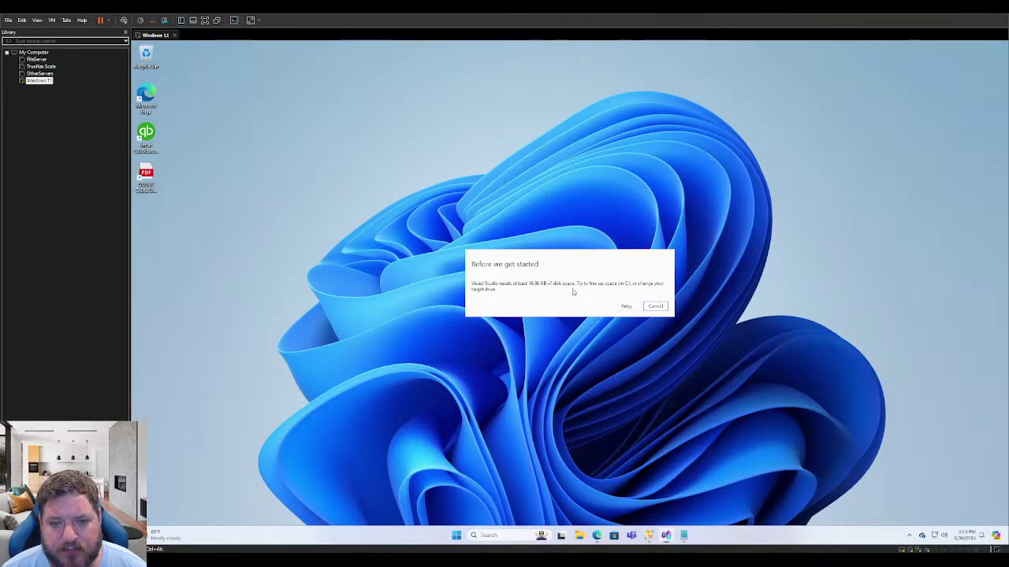
Switch to File Explorer, check the free space on the C: drive and open the Downloads folder
left_click(580, 537)
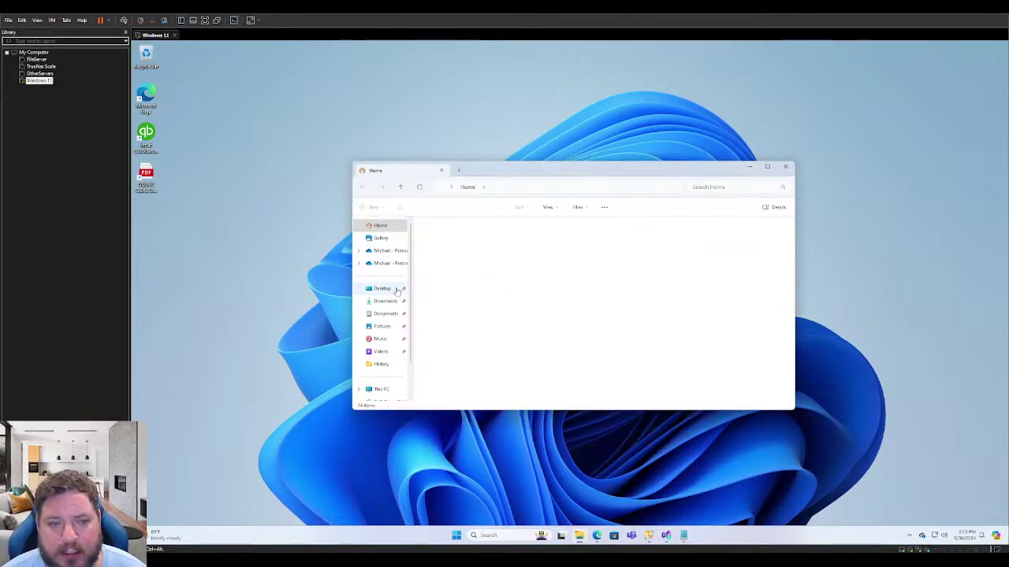
left_click(383, 390)
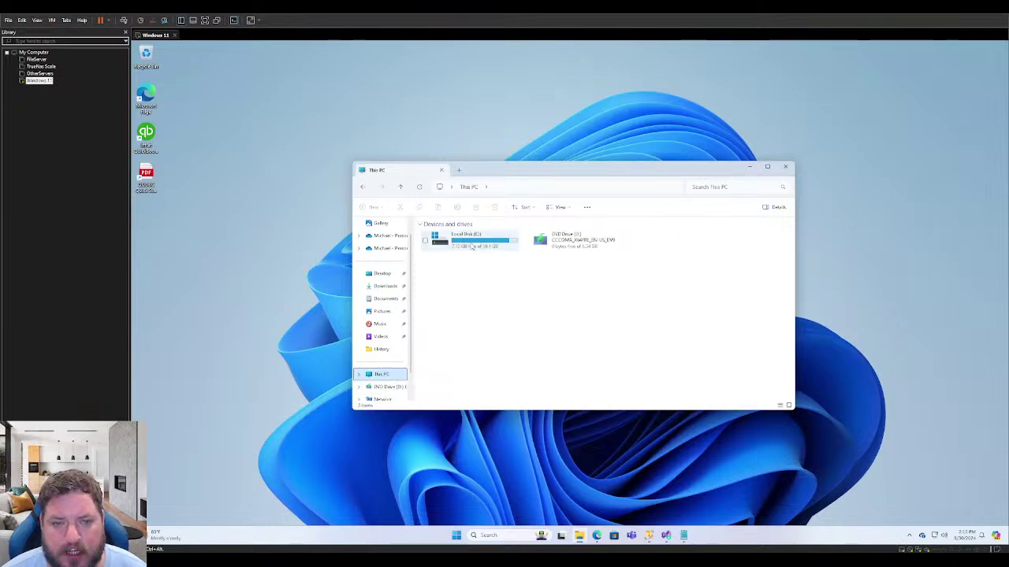
left_click(385, 286)
left_click(506, 278)
key("ctrl+a")
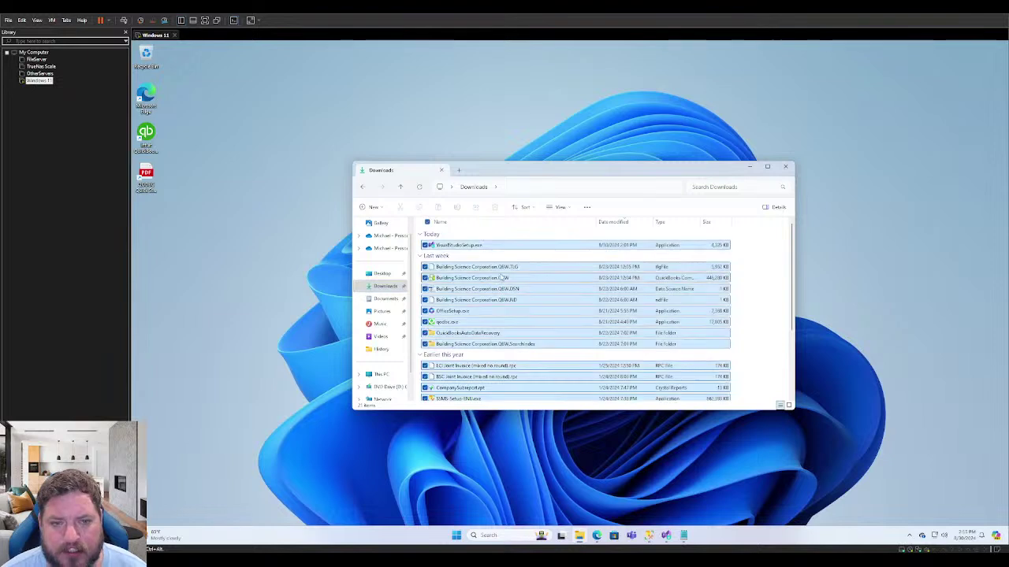
left_click(506, 295)
right_click(506, 296)
left_click(489, 280)
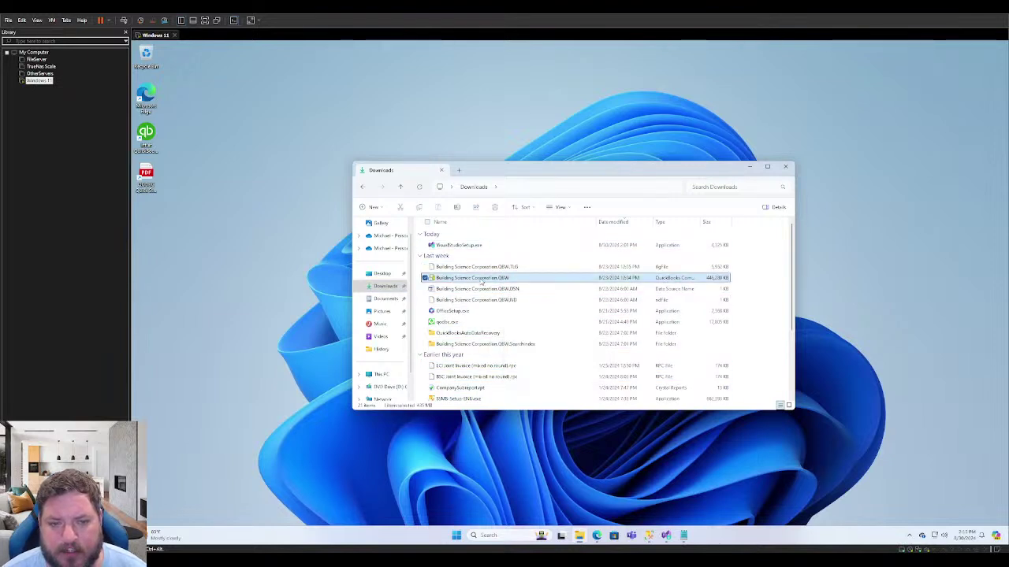
key("ctrl+a")
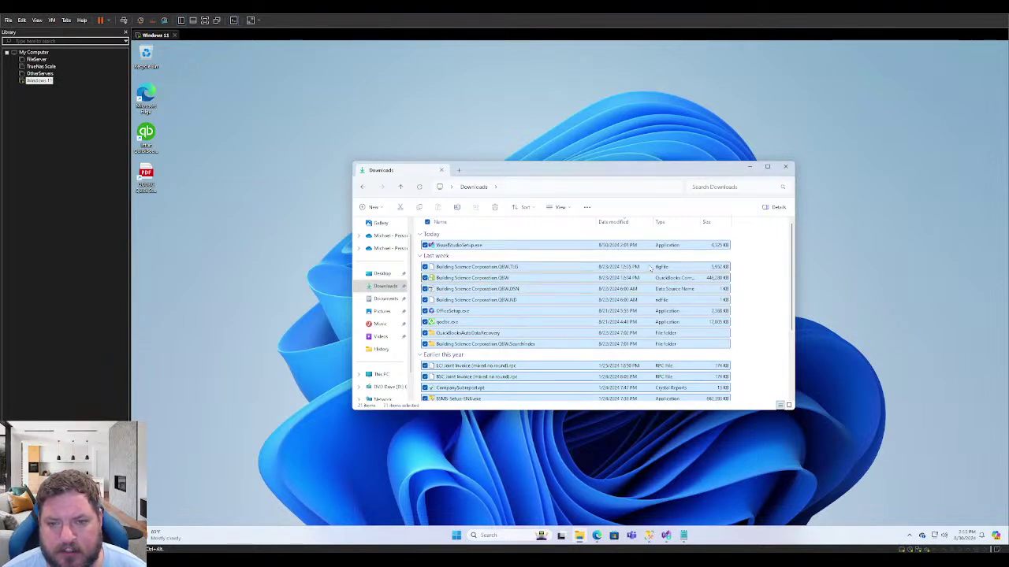
left_click(483, 277)
Delete all Downloads items from Building Science Corporation.QBW.TLG to the end of the list, keeping VisualStudioSetup.exe
left_click(482, 271)
scroll(482, 299, "down", 3)
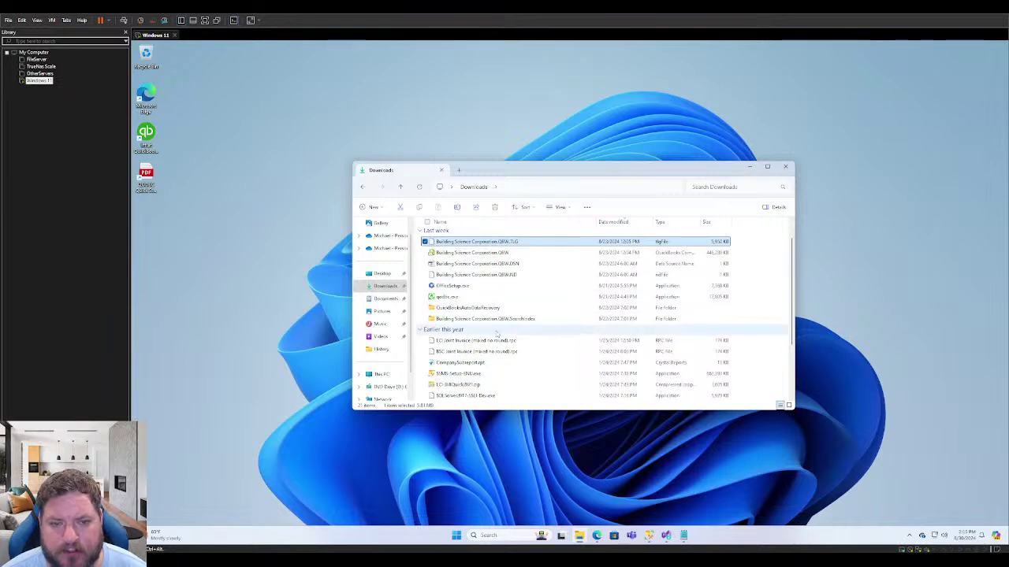
left_click(475, 394, "shift")
right_click(484, 330)
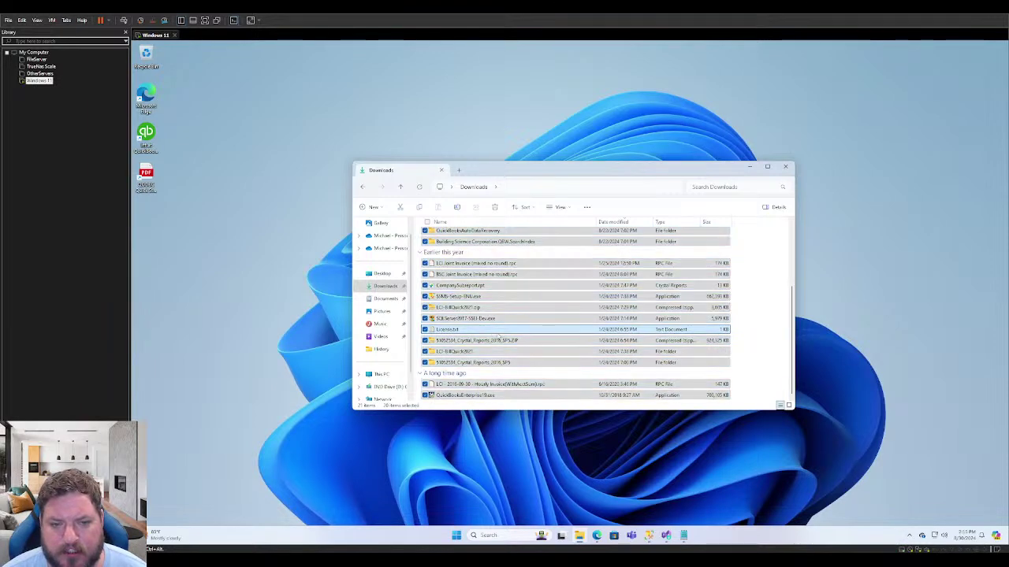
left_click(544, 343)
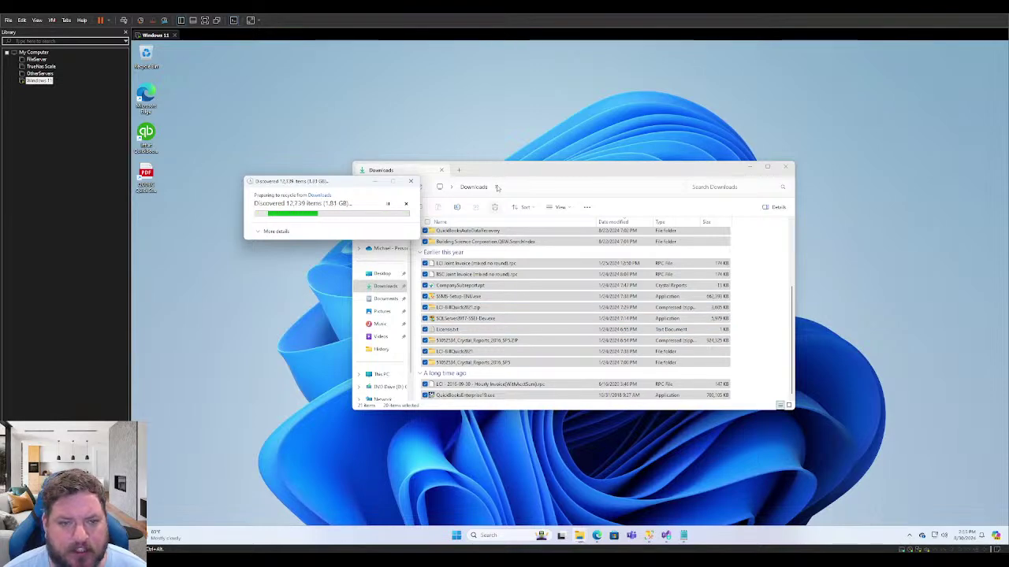
left_click_drag(507, 172, 485, 122)
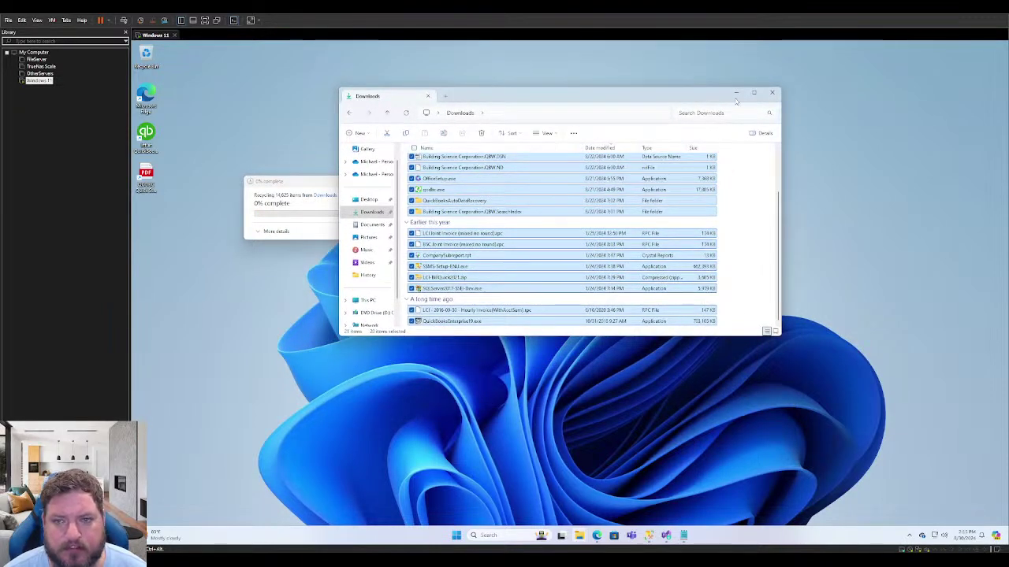
Minimize the Downloads window and skip the missing search index folder in the pending deletion
left_click(735, 93)
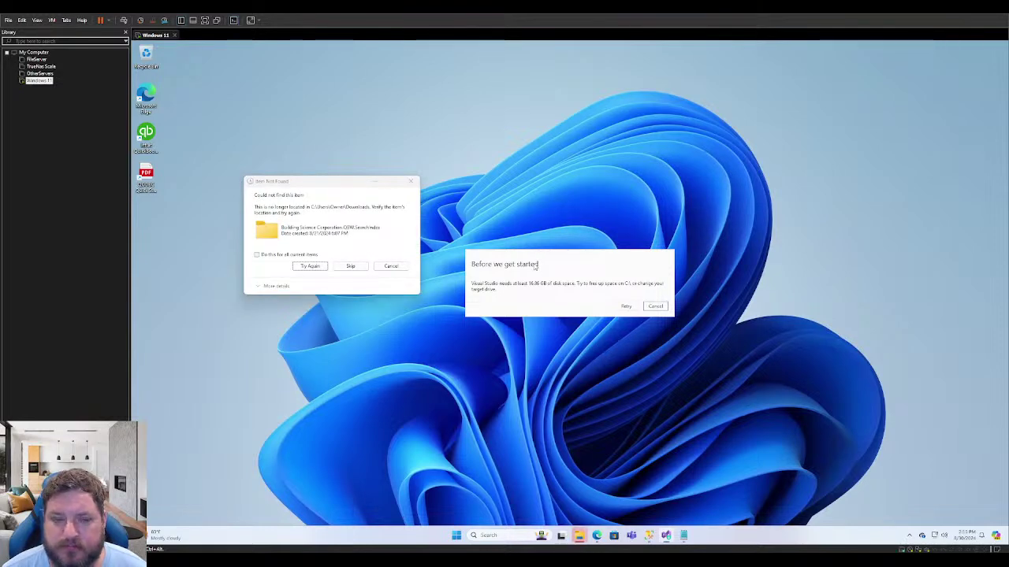
left_click(352, 266)
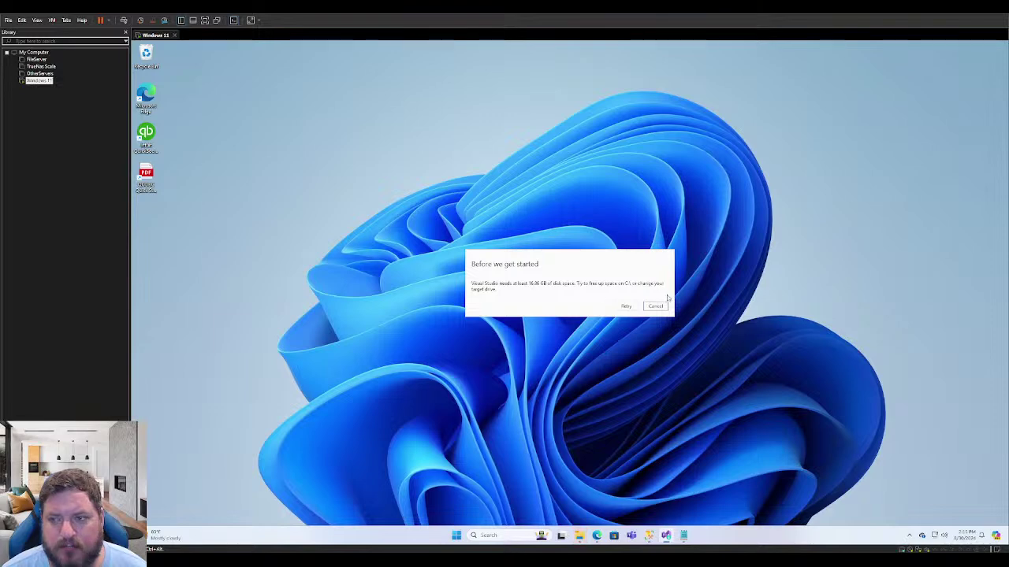
Check the free space on the C: drive and retry Visual Studio's disk space check
left_click(578, 535)
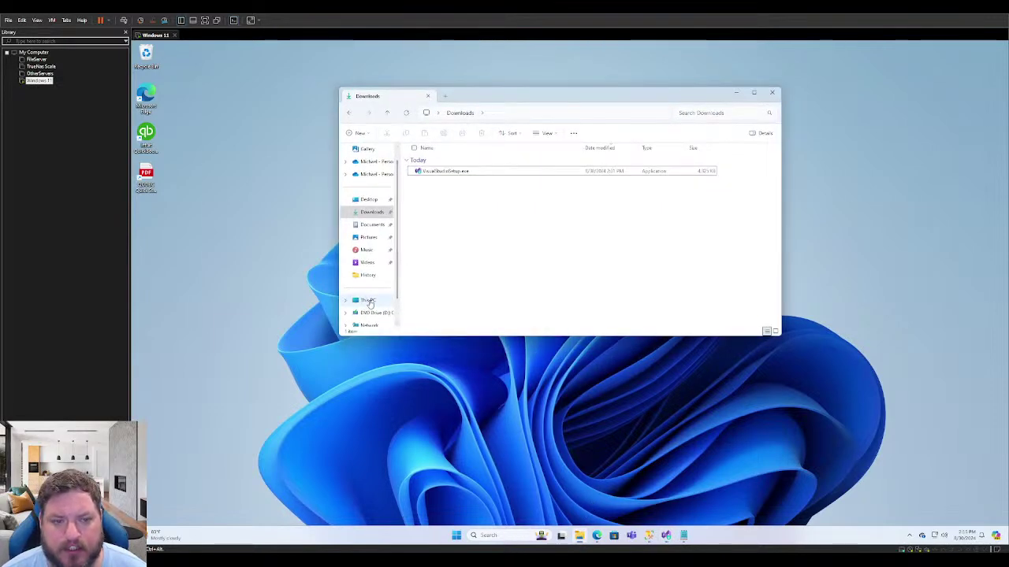
left_click(367, 301)
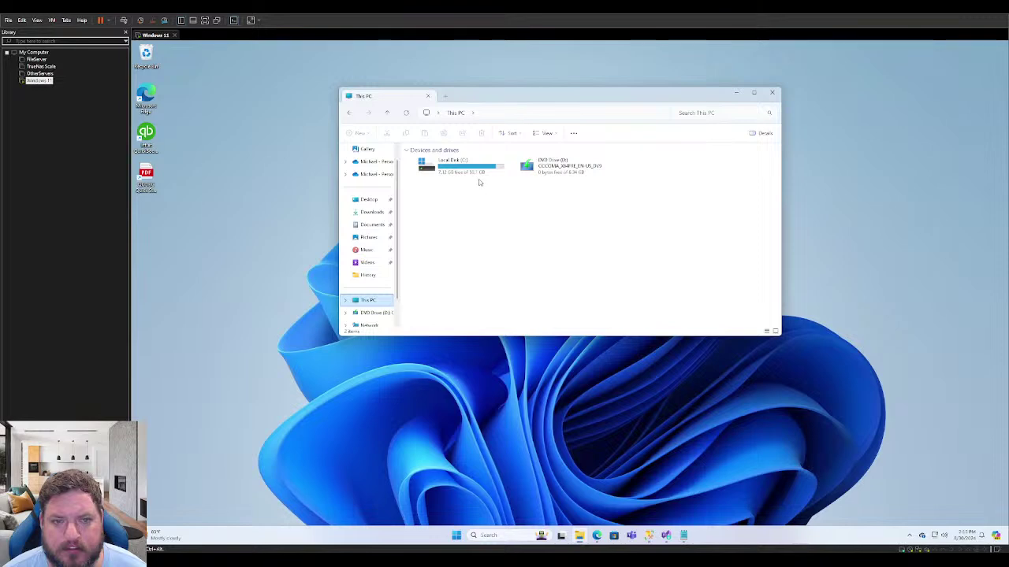
left_click_drag(564, 101, 669, 273)
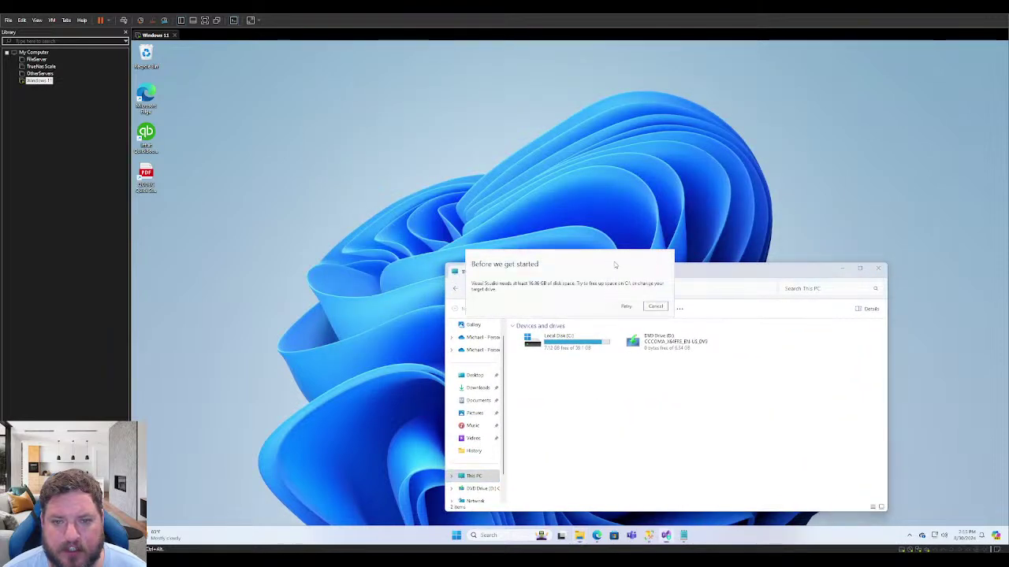
left_click(619, 306)
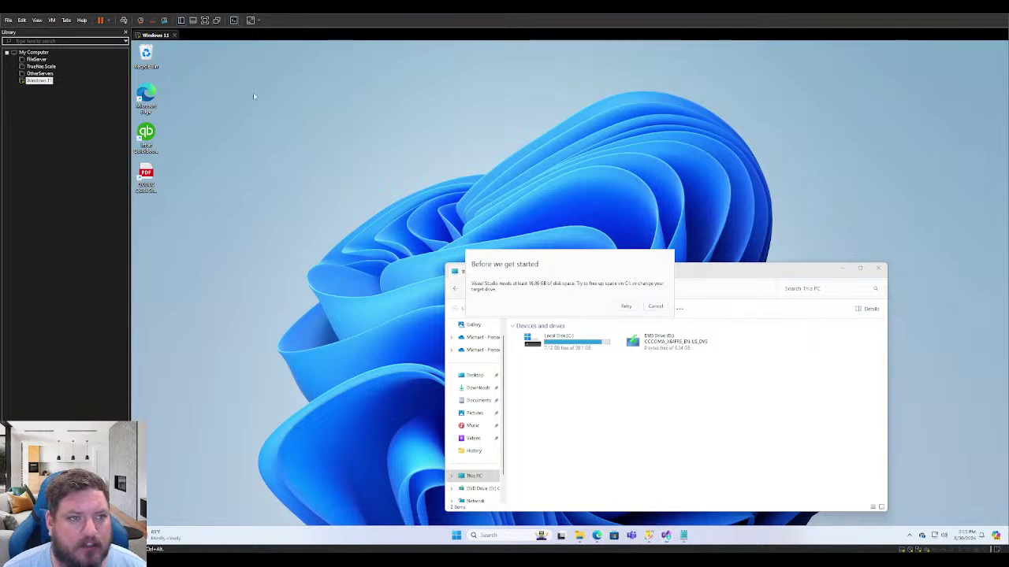
Suspend the Windows 11 virtual machine and resume it again
left_click(101, 22)
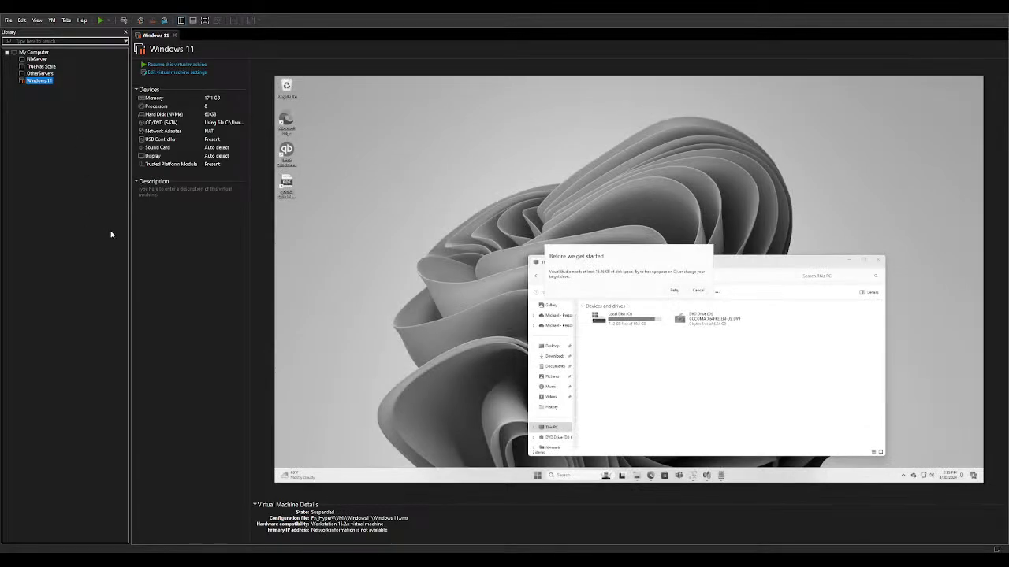
left_click(531, 270)
left_click(602, 397)
left_click(391, 147)
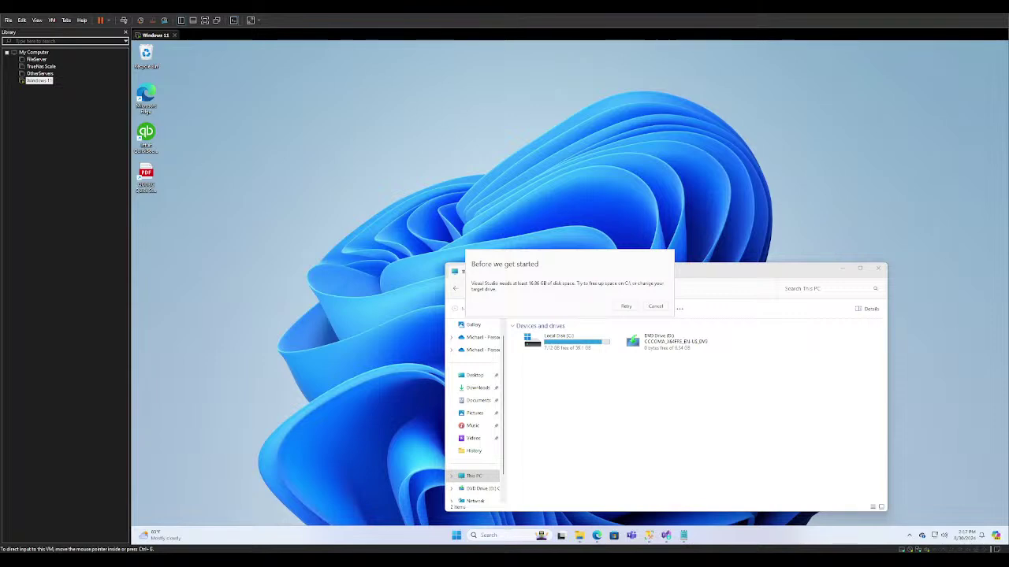
Cancel the Visual Studio setup, closing the open File Explorer window, and shut down Windows in the virtual machine
left_click(657, 306)
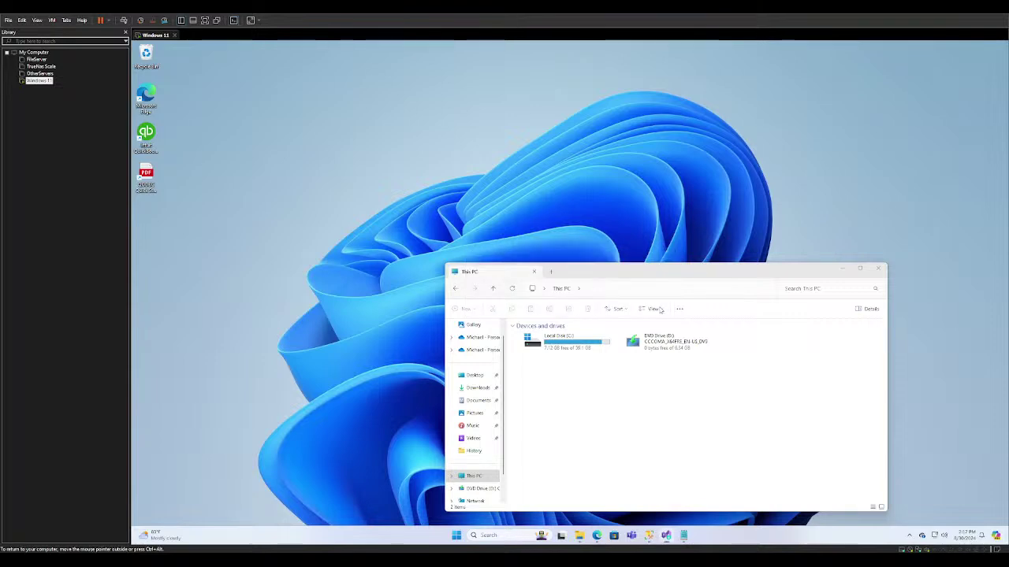
left_click(880, 270)
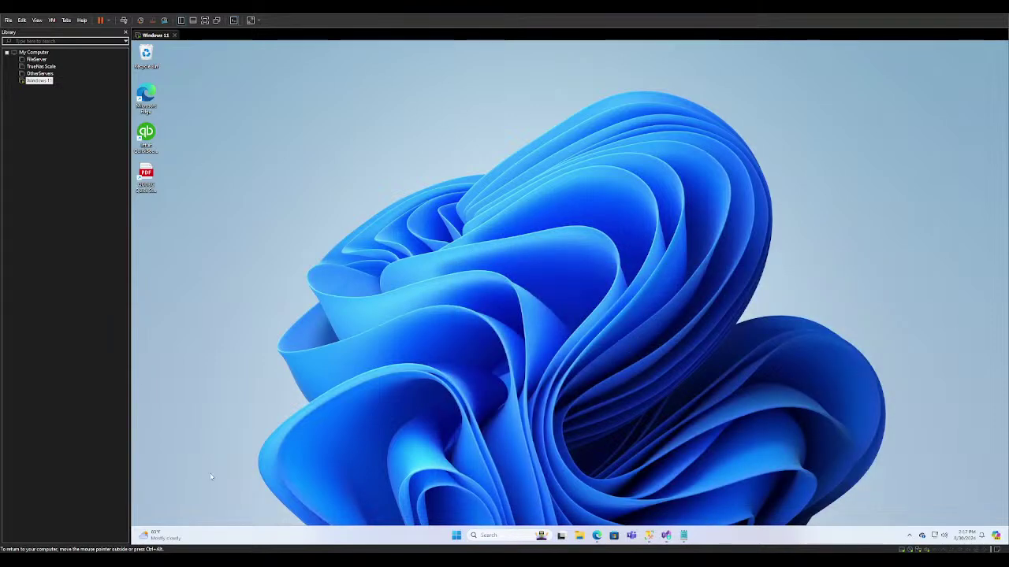
right_click(460, 537)
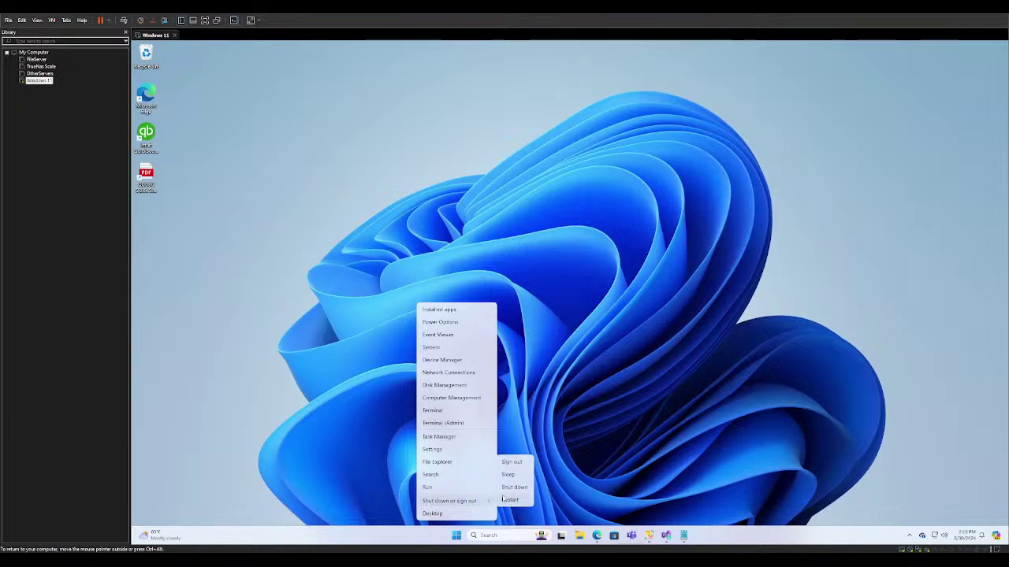
left_click(517, 486)
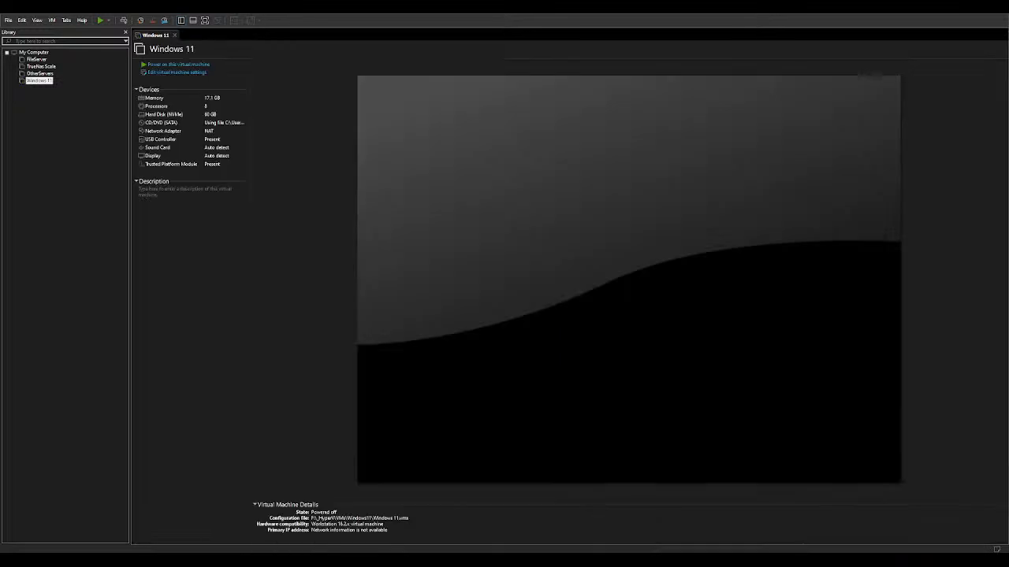
left_click(42, 82)
left_click(297, 194)
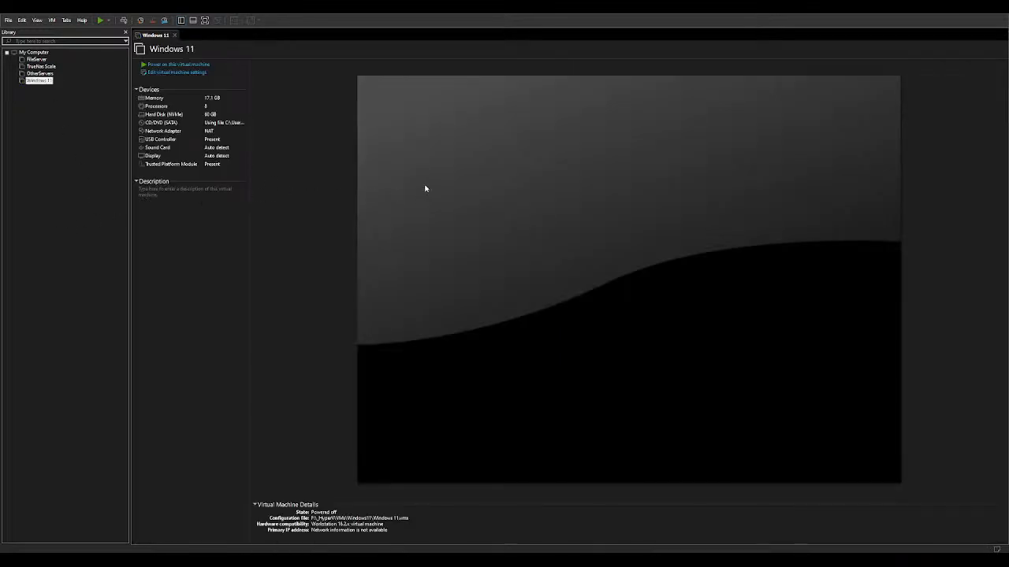